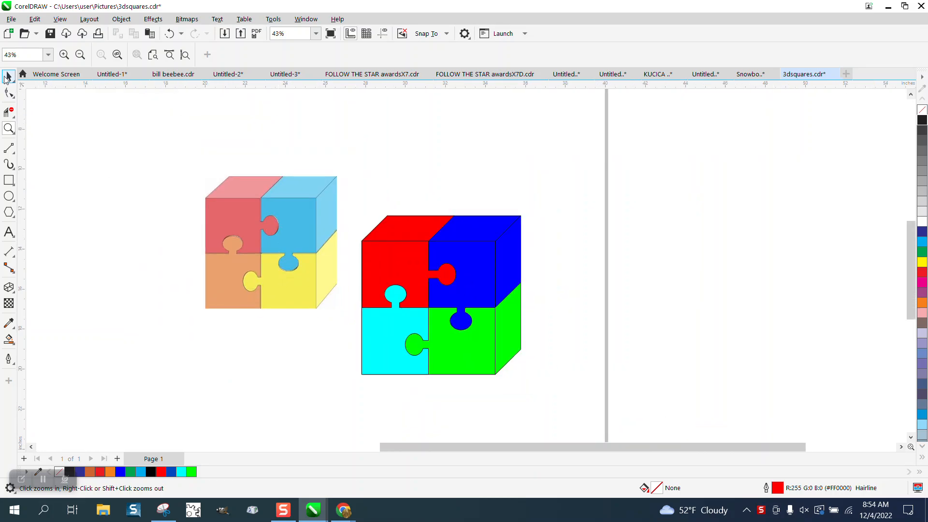
- Move the pastel puzzle cube reference bitmap across to the page's right edge, clear of the drawing area
{"action": "left_click", "coordinate": [4, 77]}
{"action": "left_click_drag", "start_coordinate": [236, 212], "coordinate": [636, 167]}
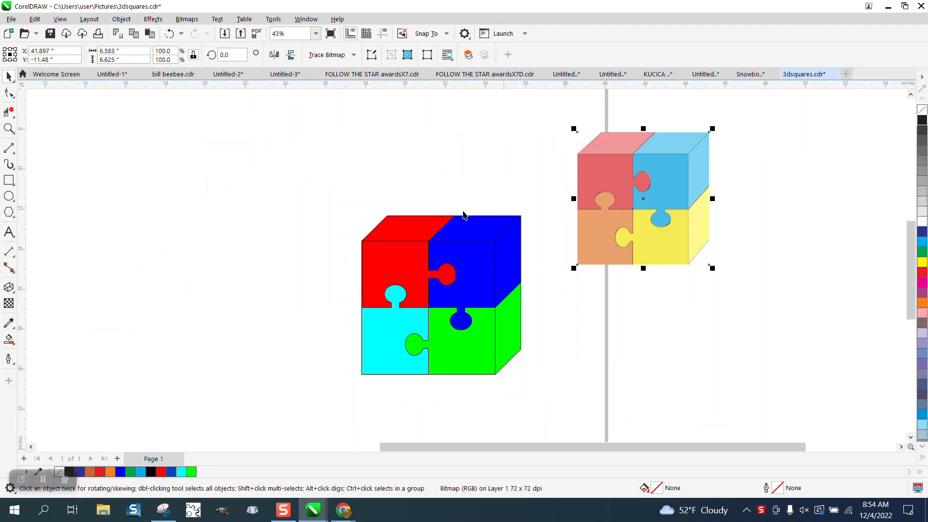
{"action": "scroll", "coordinate": [417, 283], "scroll_direction": "down", "scroll_amount": 2}
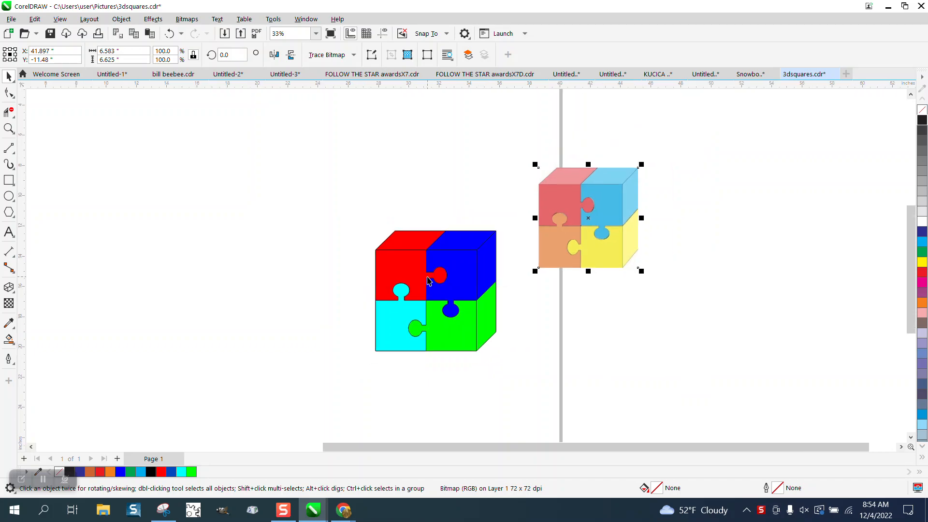
- Draw a square about 10.99 inches wide and centre it on the page
{"action": "left_click", "coordinate": [9, 180]}
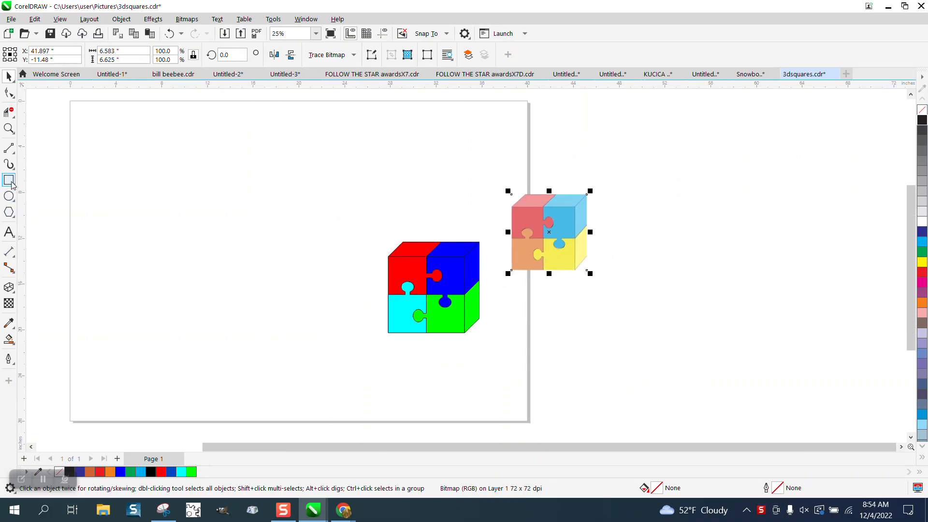
{"action": "left_click_drag", "start_coordinate": [321, 221], "coordinate": [280, 276]}
{"action": "left_click", "coordinate": [9, 180]}
{"action": "mouse_move", "coordinate": [319, 208]}
{"action": "left_mouse_down"}
{"action": "mouse_move", "coordinate": [249, 332]}
{"action": "mouse_move", "coordinate": [268, 334]}
{"action": "left_mouse_up"}
{"action": "key", "text": "p"}
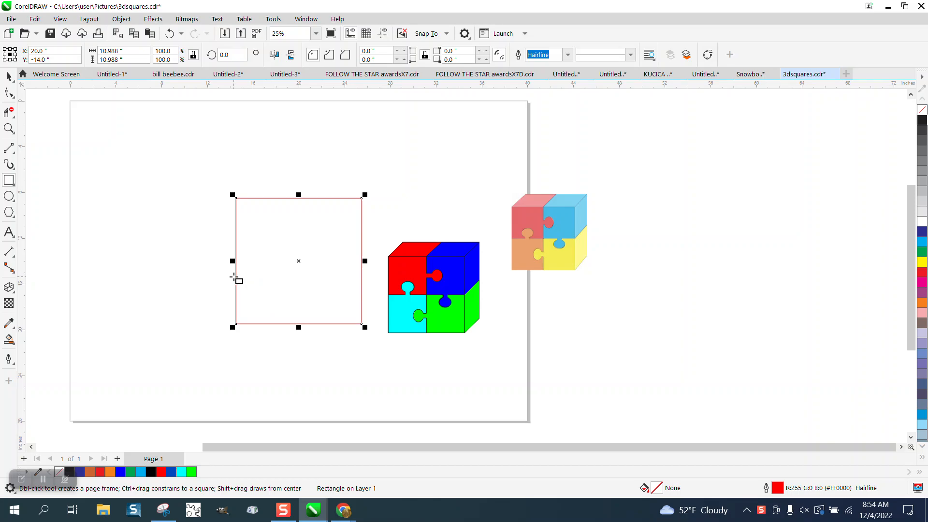
- Make a 50% copy of the square and place it in the large square's upper-left corner, with a duplicate in the lower-right corner
{"action": "left_click", "coordinate": [10, 77]}
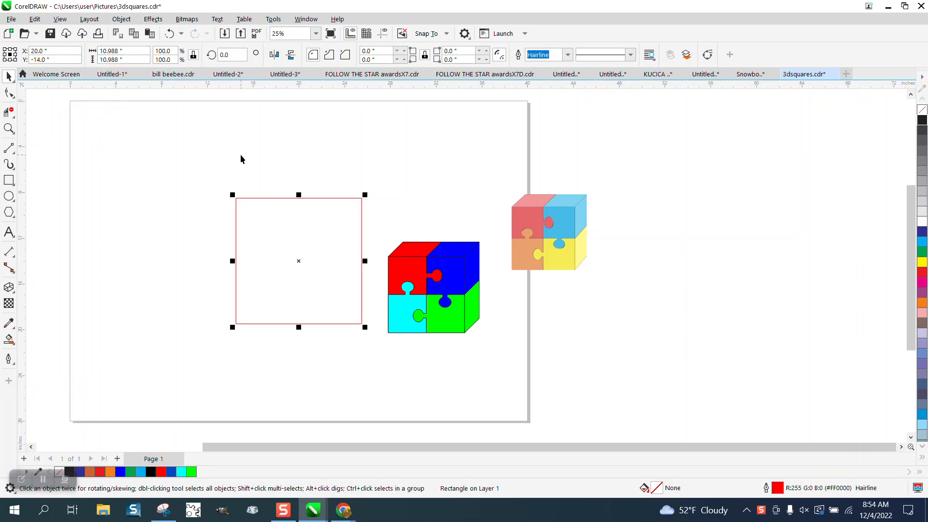
{"action": "left_click", "coordinate": [164, 51]}
{"action": "type", "text": "50"}
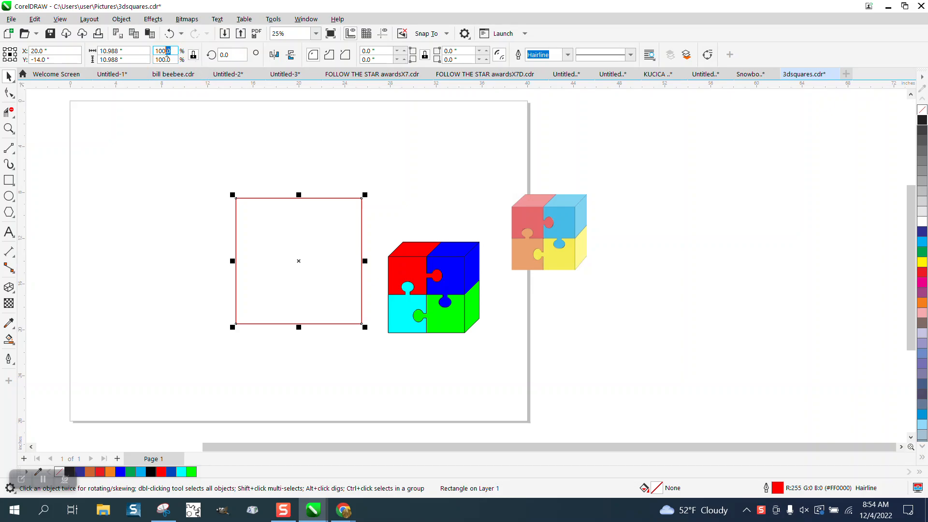
{"action": "key", "text": "Return"}
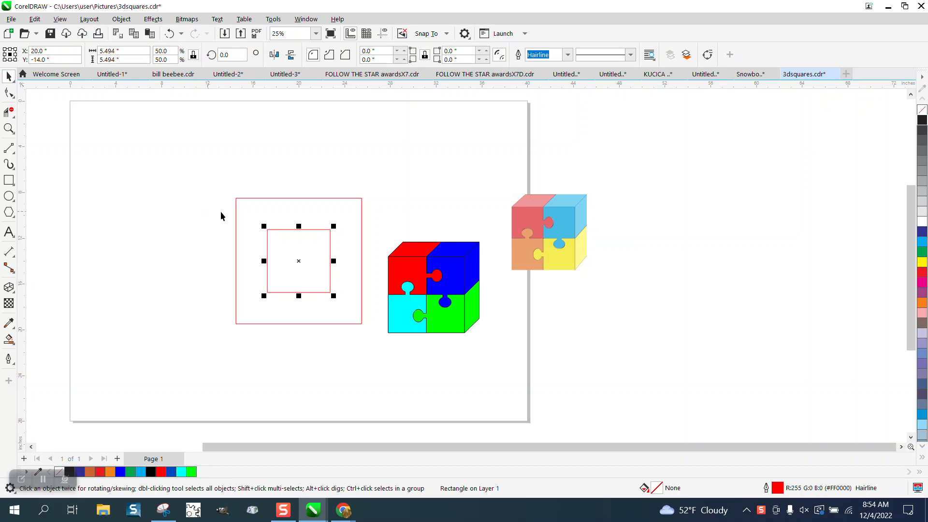
{"action": "left_click_drag", "start_coordinate": [268, 229], "coordinate": [235, 198]}
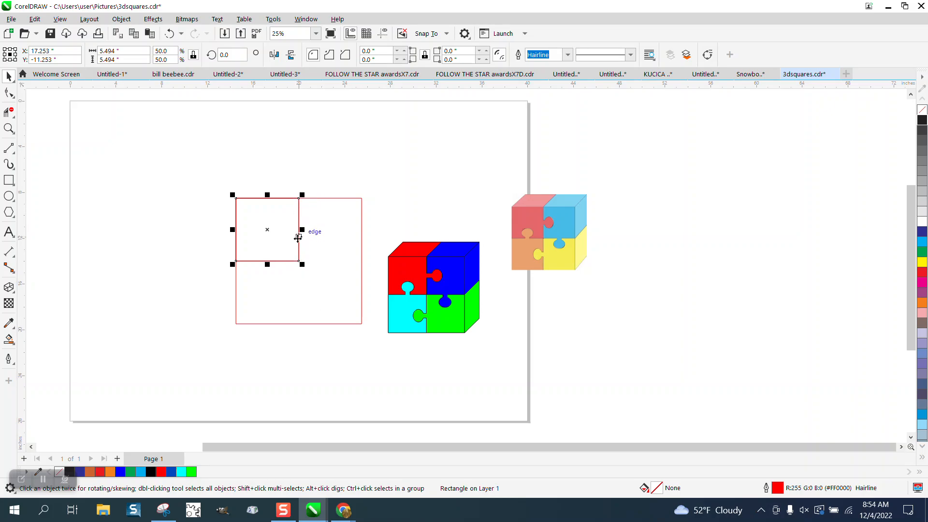
{"action": "left_click_drag", "start_coordinate": [300, 262], "coordinate": [360, 322]}
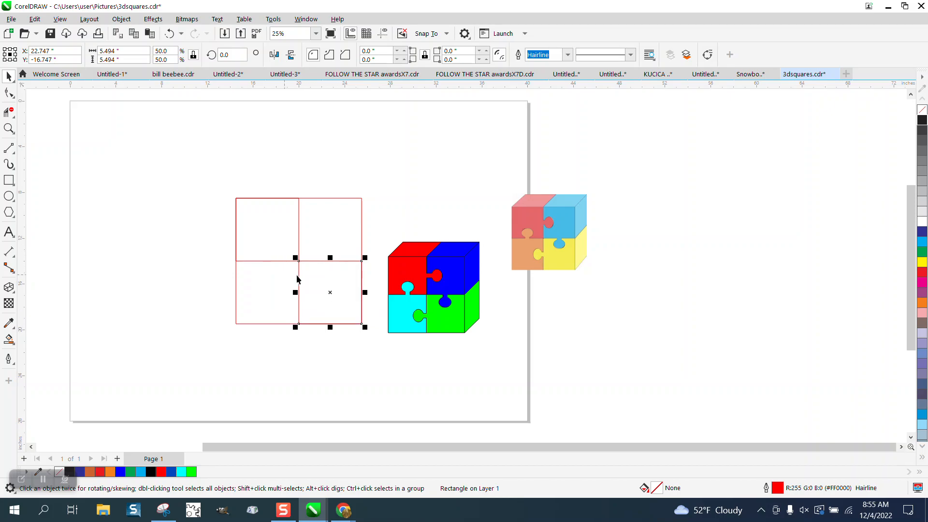
- Move the entire brightly coloured puzzle cube over to the page's right edge, beside the reference bitmap
{"action": "left_click_drag", "start_coordinate": [383, 228], "coordinate": [484, 340]}
{"action": "left_click_drag", "start_coordinate": [443, 302], "coordinate": [567, 308]}
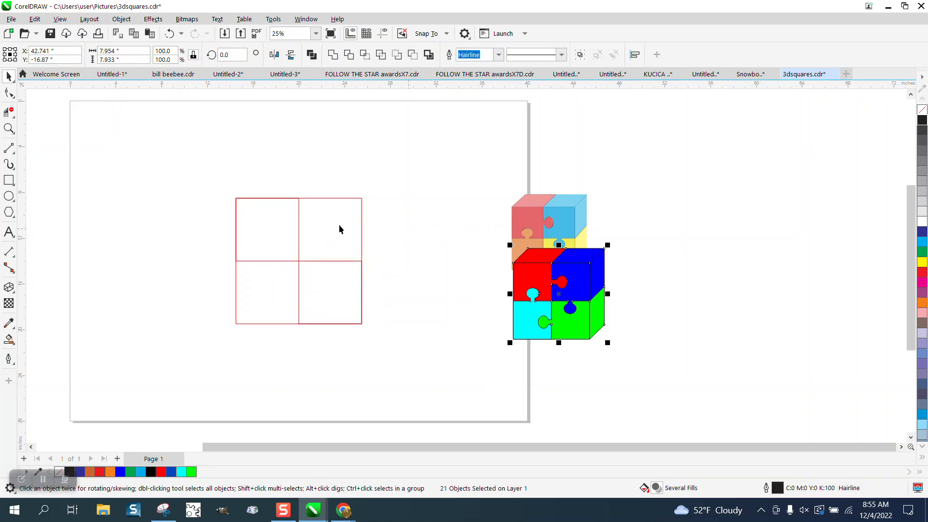
- Place a copy of the large square offset about 1.73 inches right and 1.82 inches up from the original
{"action": "left_click_drag", "start_coordinate": [326, 198], "coordinate": [393, 168]}
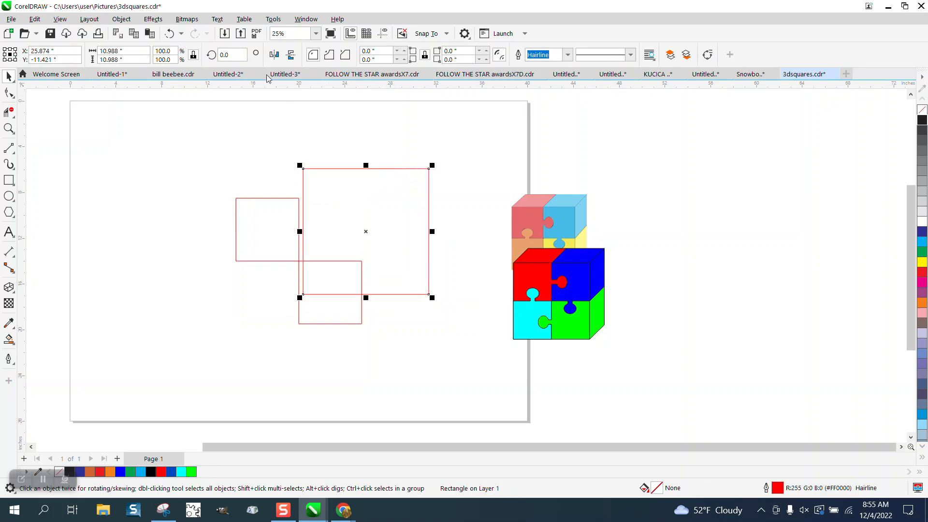
{"action": "left_click", "coordinate": [170, 34]}
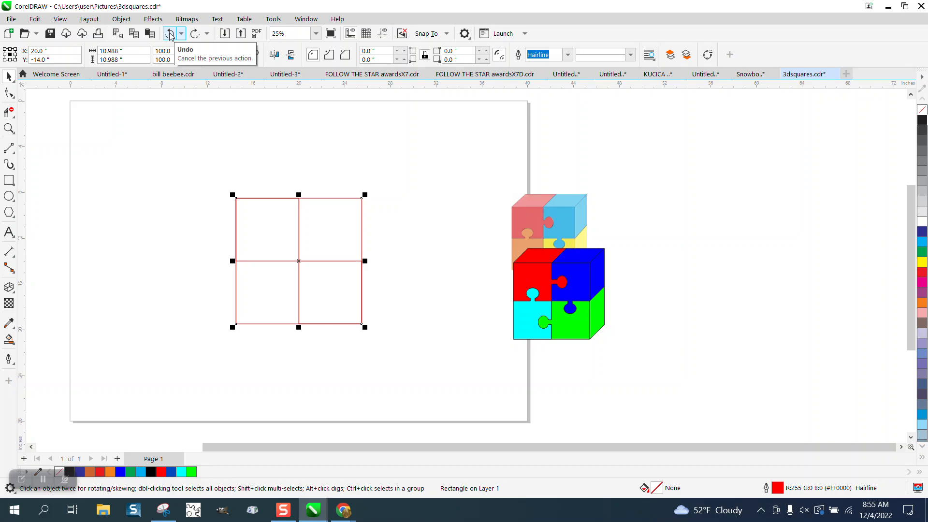
{"action": "left_click_drag", "start_coordinate": [300, 261], "coordinate": [318, 241]}
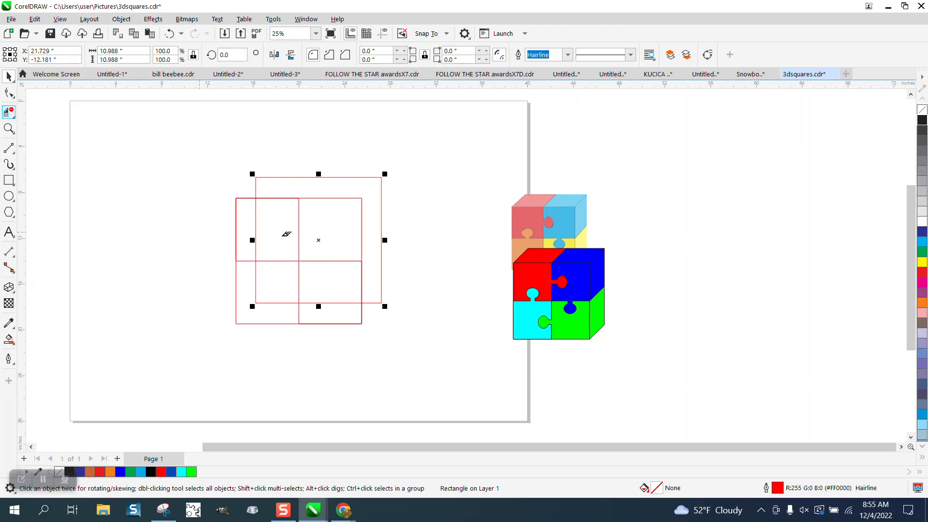
- Delete the segments of the offset square that lie inside the front square with Virtual Segment Delete
{"action": "left_click_drag", "start_coordinate": [259, 220], "coordinate": [262, 223]}
{"action": "left_click_drag", "start_coordinate": [253, 275], "coordinate": [276, 310]}
{"action": "left_click", "coordinate": [328, 303]}
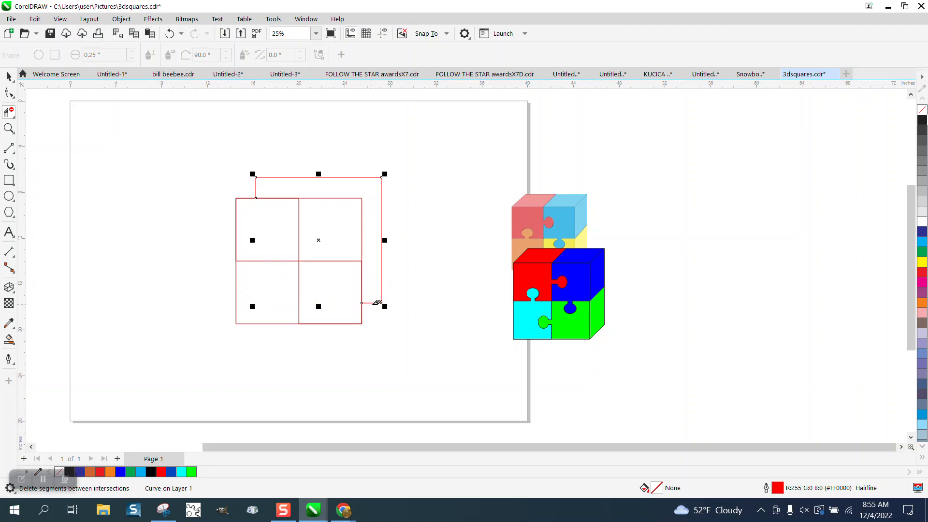
- Draw diagonal lines joining the offset outline's upper-left, upper-right and lower-right corners to the matching corners of the front square
{"action": "left_click", "coordinate": [9, 128]}
{"action": "left_click_drag", "start_coordinate": [224, 161], "coordinate": [477, 317]}
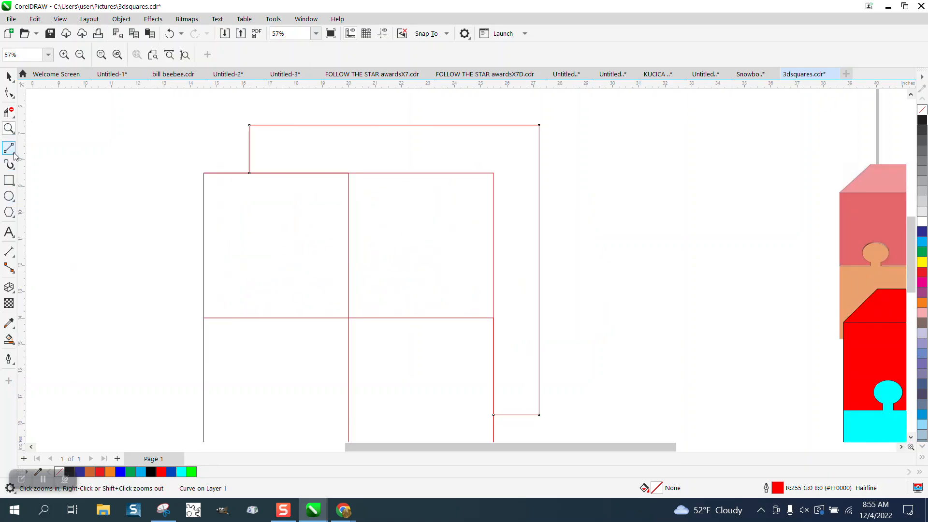
{"action": "left_click", "coordinate": [14, 156]}
{"action": "left_click", "coordinate": [48, 160]}
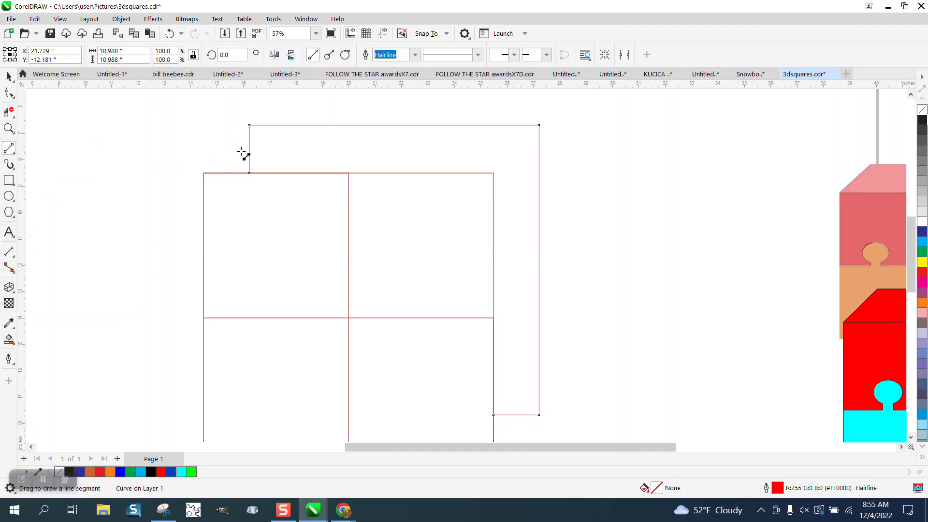
{"action": "left_click_drag", "start_coordinate": [250, 125], "coordinate": [203, 173]}
{"action": "left_click_drag", "start_coordinate": [540, 125], "coordinate": [503, 189]}
{"action": "scroll", "coordinate": [432, 216], "scroll_direction": "down", "scroll_amount": 2}
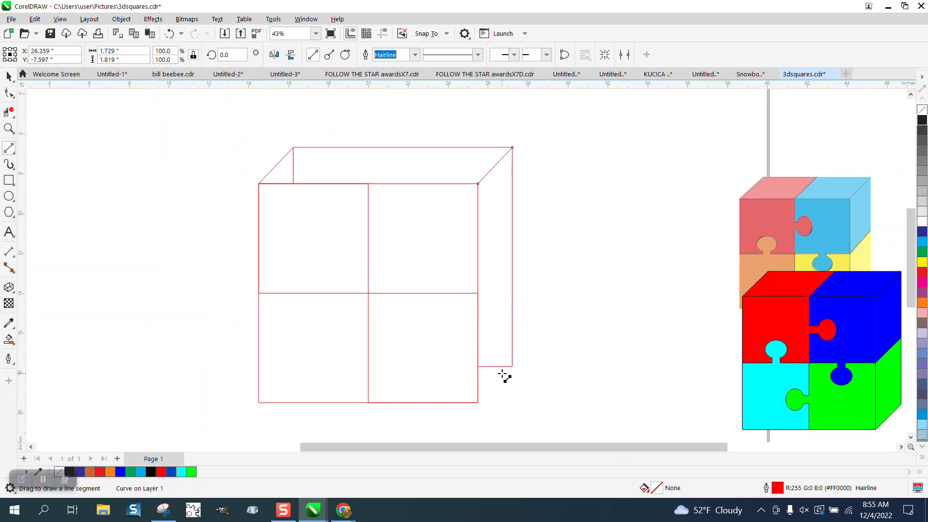
{"action": "left_click_drag", "start_coordinate": [513, 367], "coordinate": [479, 402]}
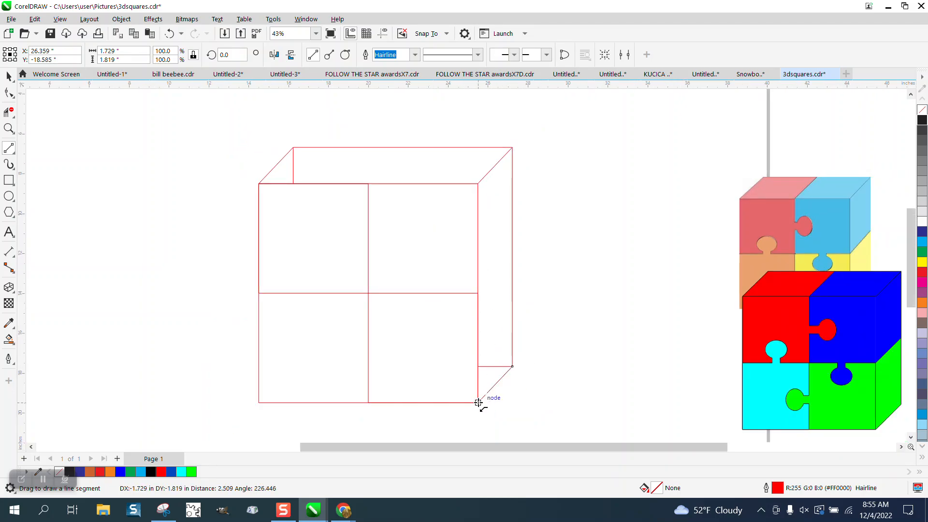
- Copy the upper-left diagonal edge to the midpoint of the front square's top edge to divide the cube's top face
{"action": "left_click", "coordinate": [8, 76]}
{"action": "left_click", "coordinate": [276, 158]}
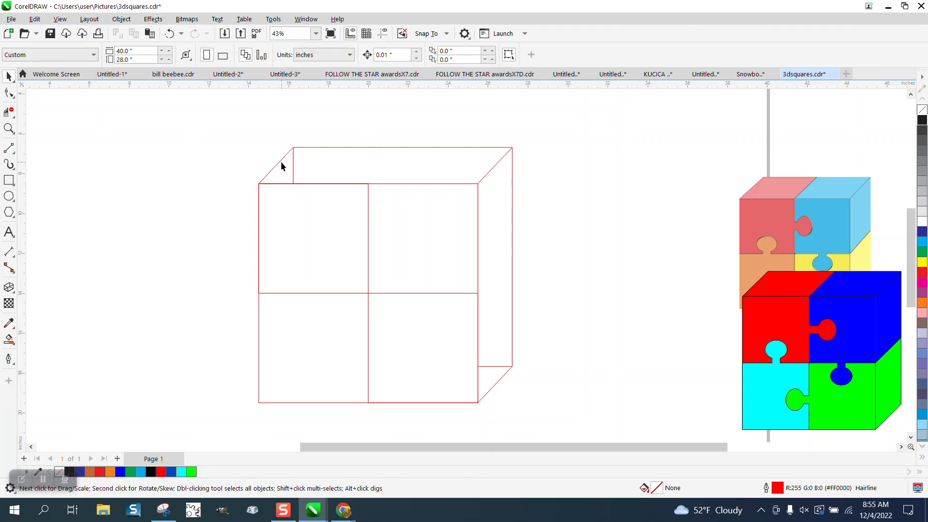
{"action": "left_click", "coordinate": [283, 161]}
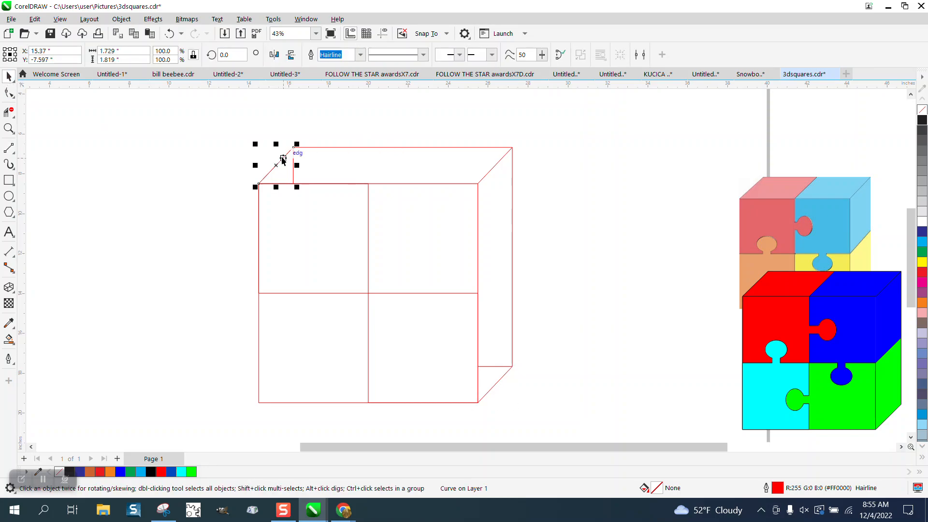
{"action": "left_click_drag", "start_coordinate": [262, 186], "coordinate": [369, 186]}
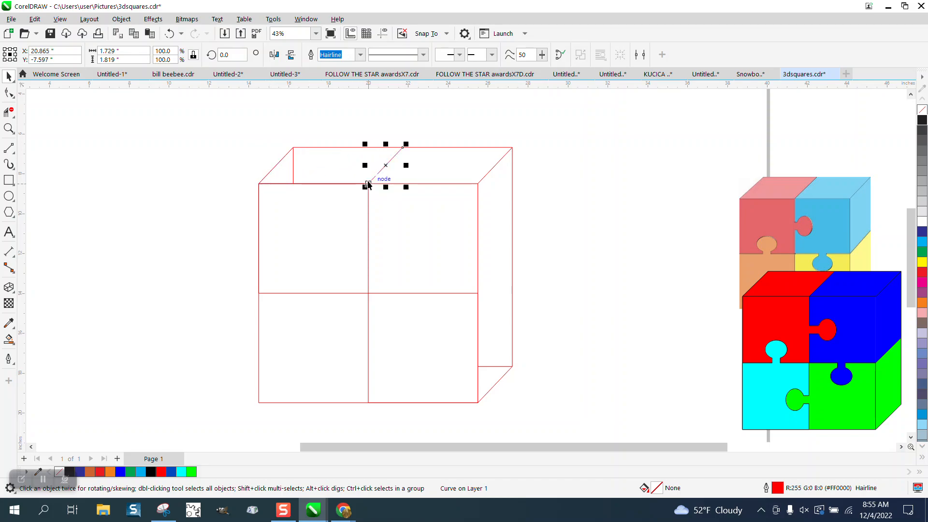
- Copy the upper-right diagonal edge down to the midpoint of the front square's right edge to divide the side face
{"action": "left_click", "coordinate": [496, 166]}
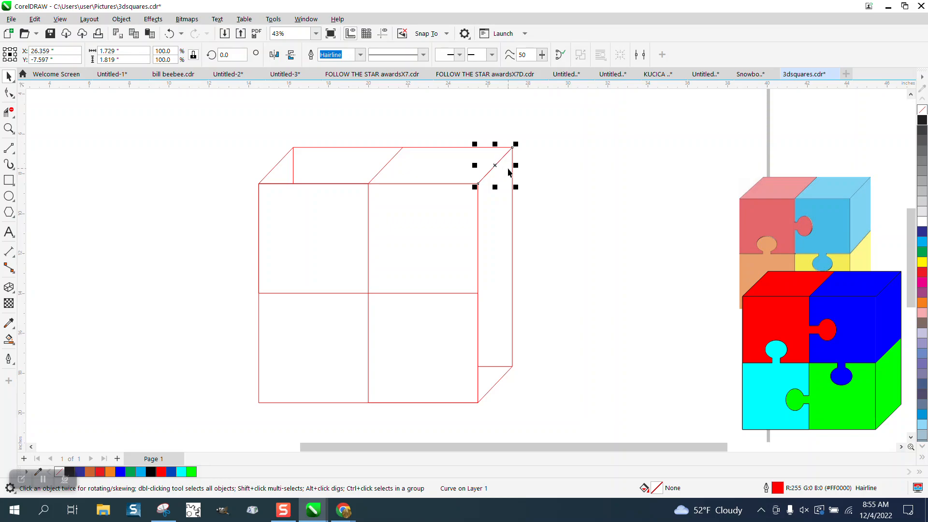
{"action": "left_click_drag", "start_coordinate": [479, 190], "coordinate": [481, 263]}
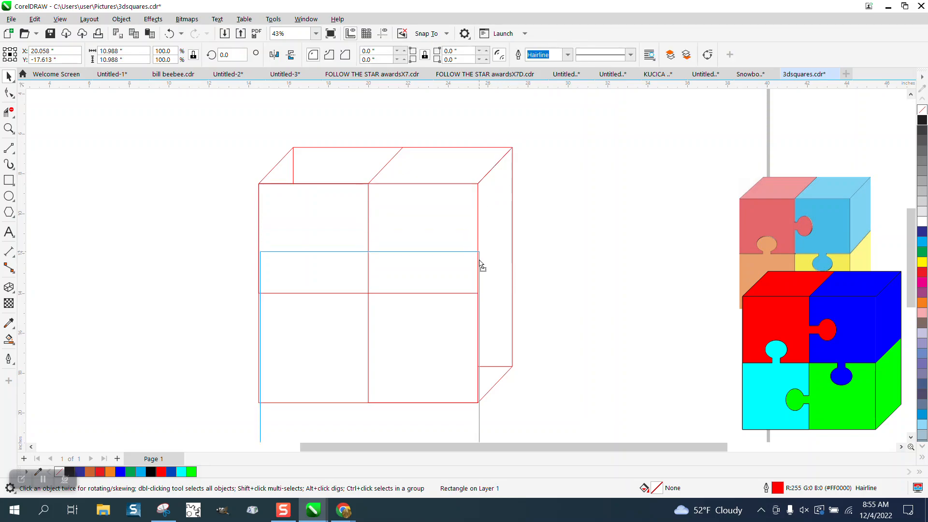
{"action": "left_click", "coordinate": [169, 33]}
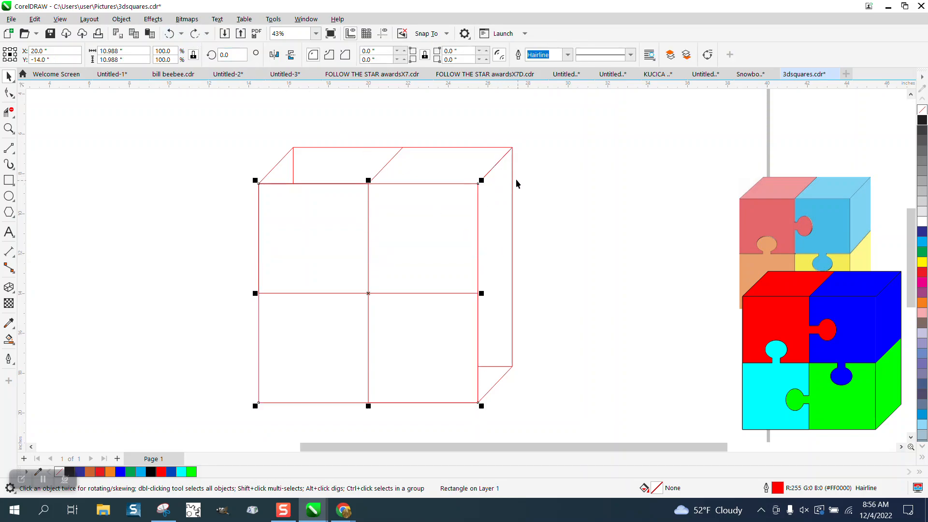
{"action": "left_click", "coordinate": [500, 165]}
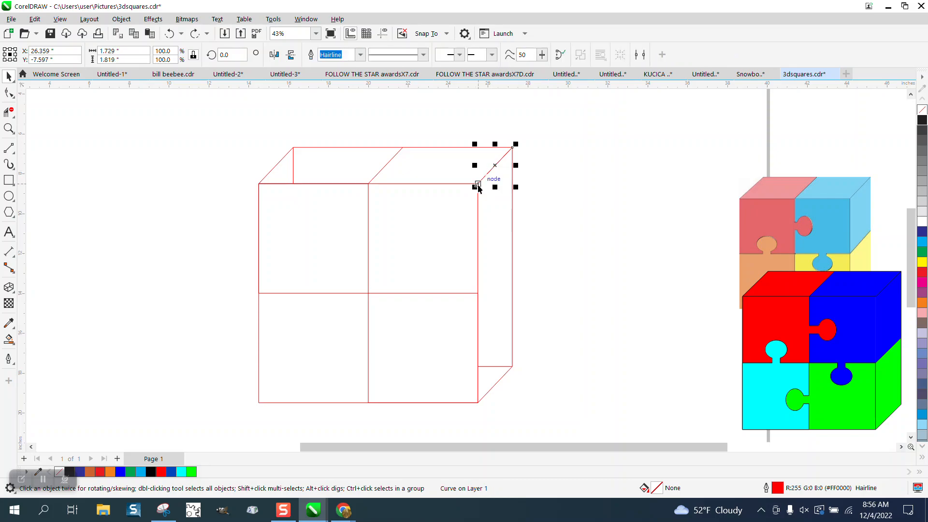
{"action": "left_click_drag", "start_coordinate": [478, 184], "coordinate": [475, 293]}
- Delete the two leftover back-edge segments inside the cube's top and side faces with Virtual Segment Delete
{"action": "scroll", "coordinate": [213, 152], "scroll_direction": "down", "scroll_amount": 1}
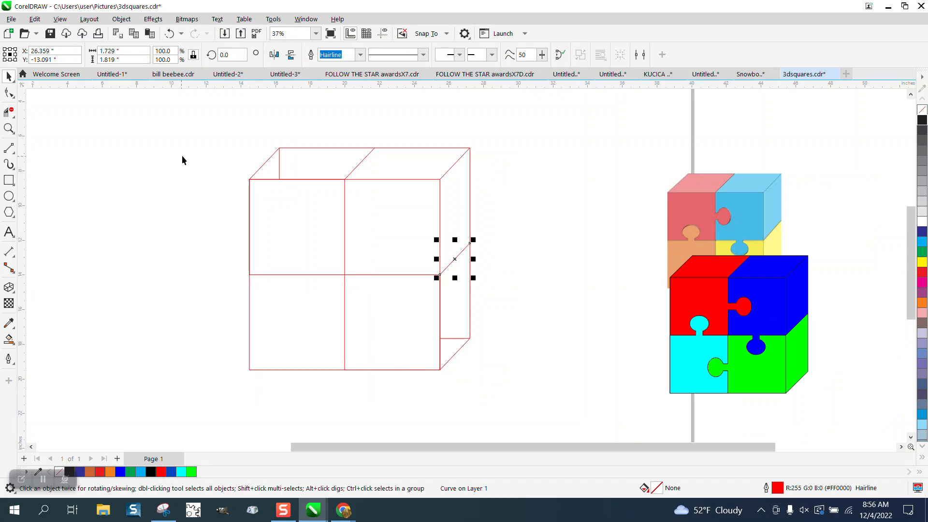
{"action": "left_click", "coordinate": [10, 113]}
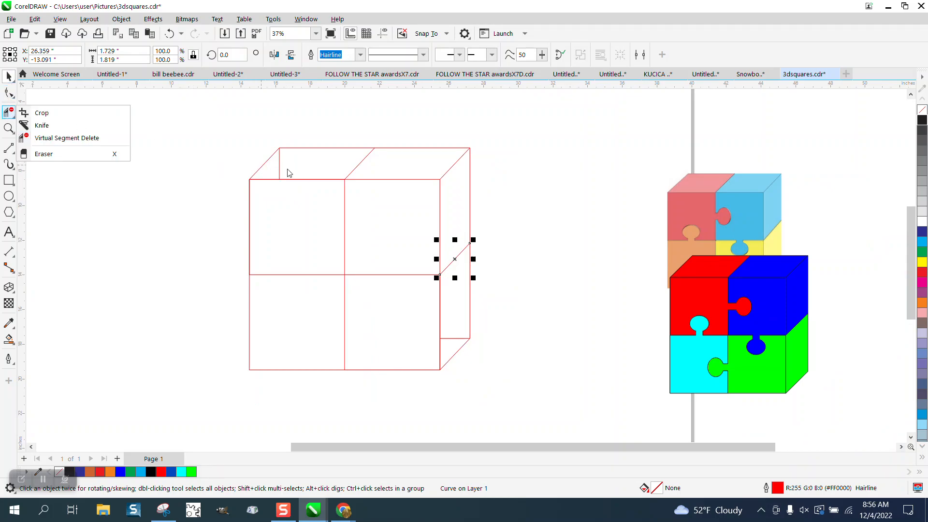
{"action": "left_click", "coordinate": [70, 140]}
{"action": "left_click", "coordinate": [281, 165]}
{"action": "left_click", "coordinate": [460, 338]}
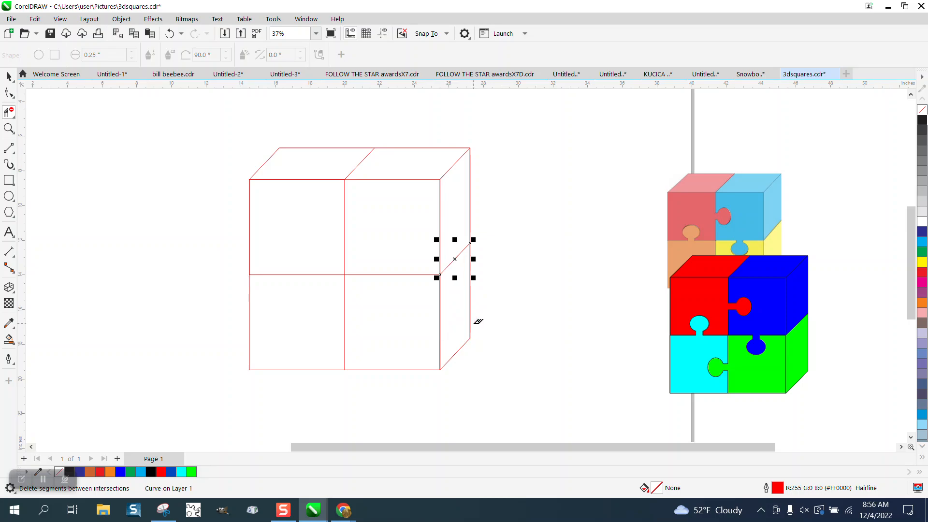
{"action": "key", "text": "space"}
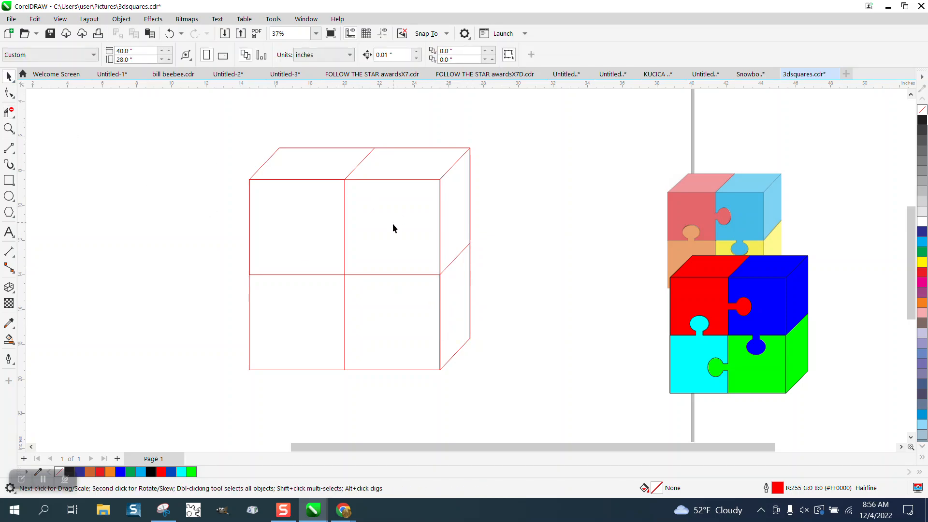
- Check the knob shapes on the coloured puzzle cube and draw a circle about 1.55 inches in diameter left of the outlined cube
{"action": "scroll", "coordinate": [414, 233], "scroll_direction": "down", "scroll_amount": 1}
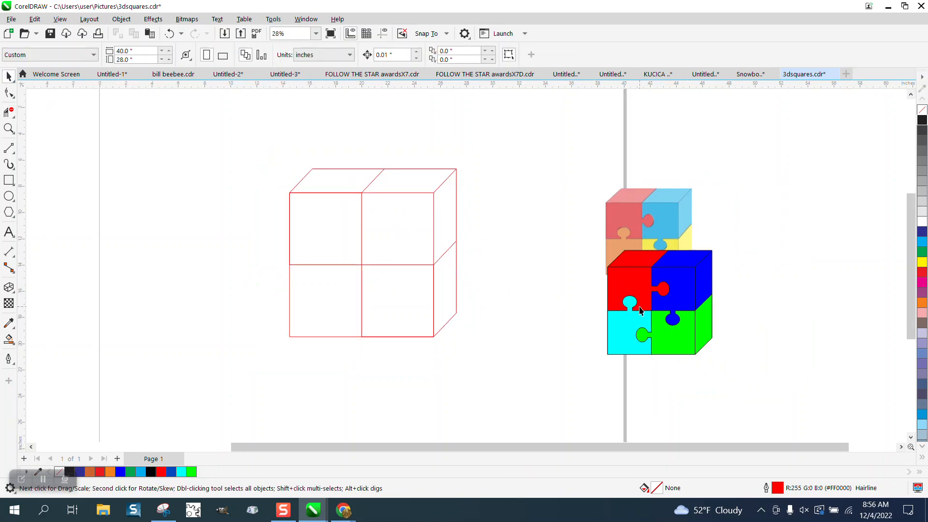
{"action": "left_click", "coordinate": [9, 128]}
{"action": "left_click_drag", "start_coordinate": [592, 275], "coordinate": [705, 335]}
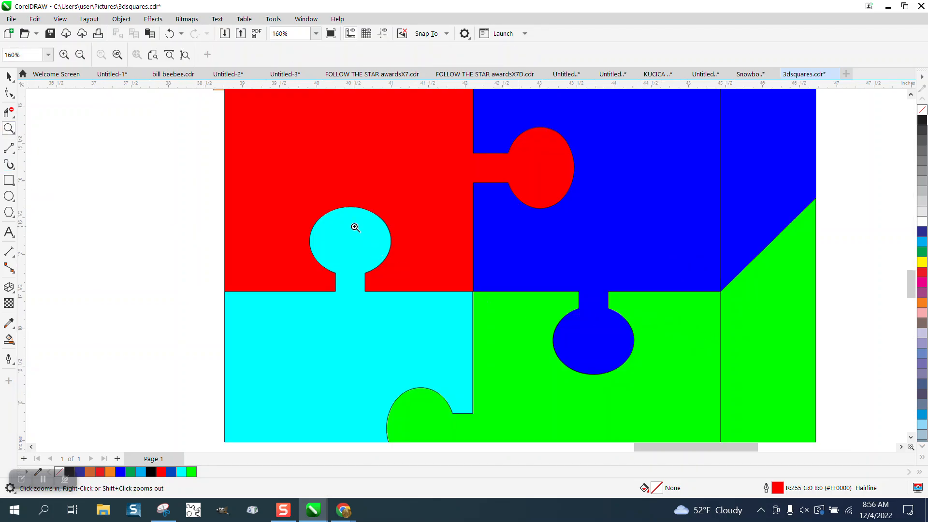
{"action": "scroll", "coordinate": [455, 265], "scroll_direction": "down", "scroll_amount": 5}
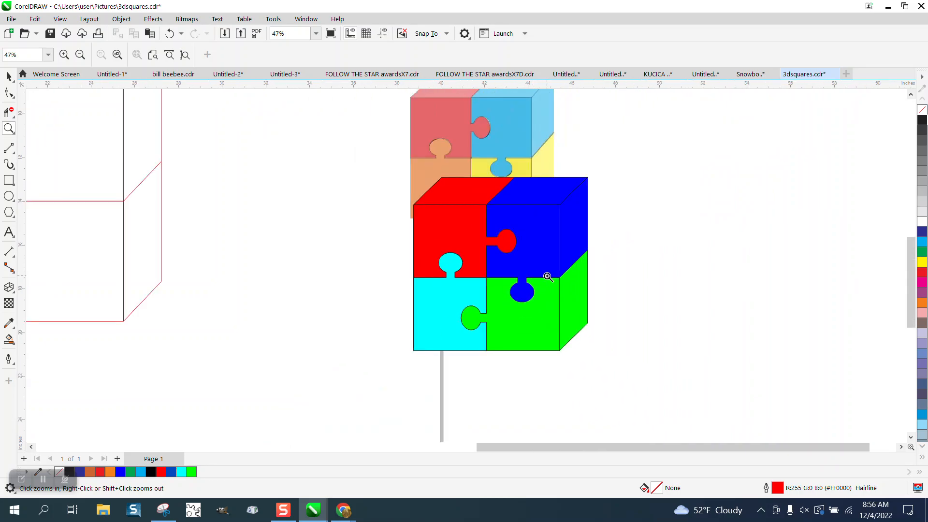
{"action": "left_click", "coordinate": [9, 196]}
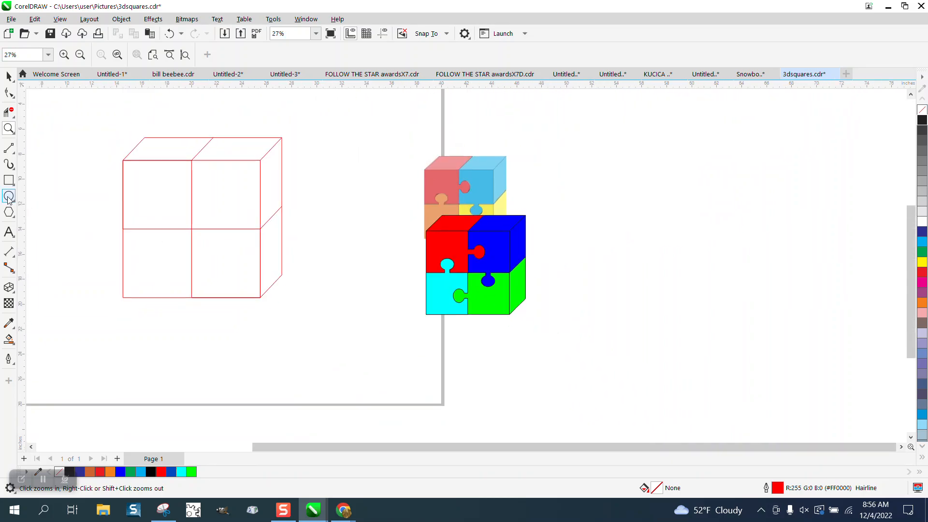
{"action": "left_click_drag", "start_coordinate": [88, 200], "coordinate": [78, 214]}
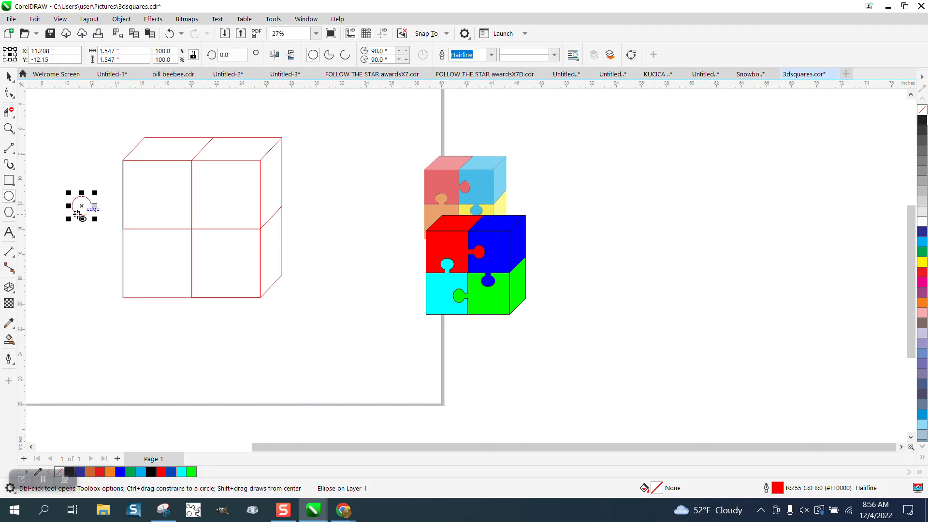
- Draw a narrow upright rectangle overlapping the circle's lower part as a stem and centre it on the circle, about 2.54 inches tall overall
{"action": "left_click", "coordinate": [9, 128]}
{"action": "left_click_drag", "start_coordinate": [251, 349], "coordinate": [251, 350]}
{"action": "left_click", "coordinate": [9, 180]}
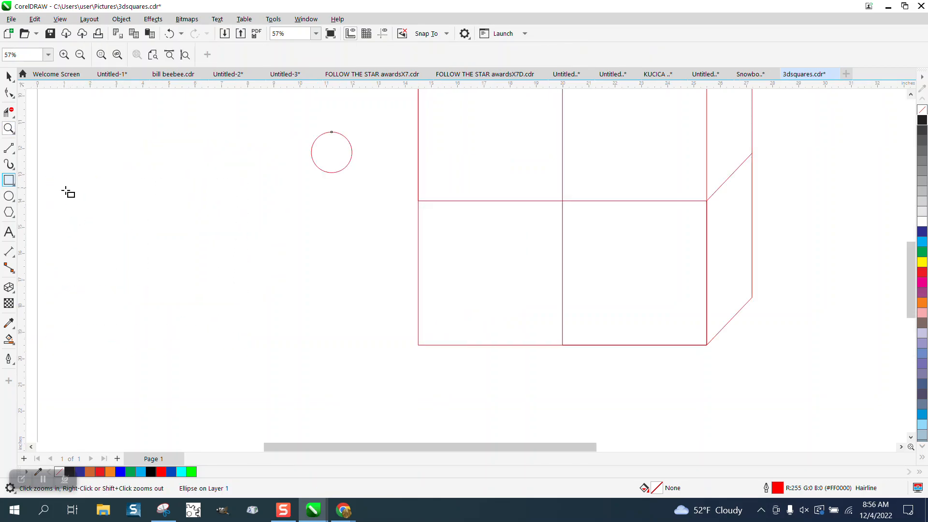
{"action": "left_click_drag", "start_coordinate": [265, 187], "coordinate": [322, 164]}
{"action": "key", "text": "space"}
{"action": "left_click_drag", "start_coordinate": [295, 116], "coordinate": [390, 236]}
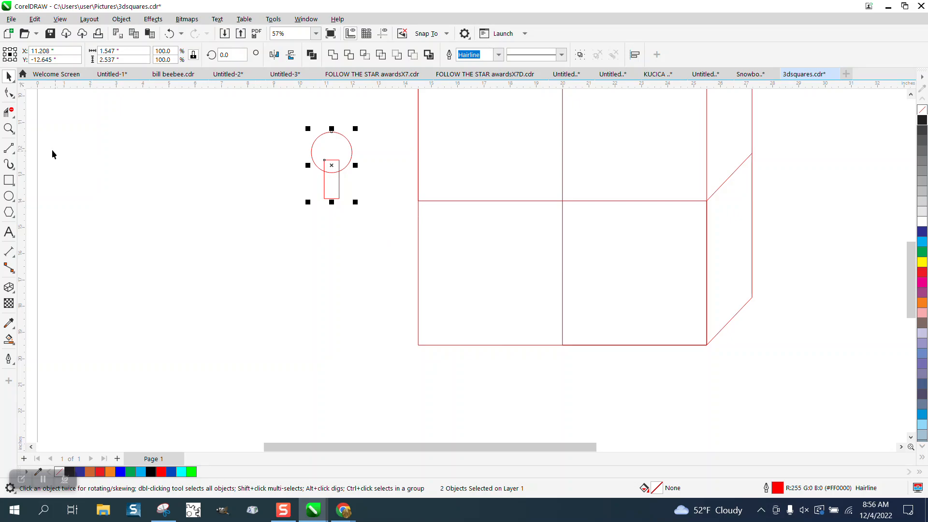
- Delete the overlapping segments between the circle and the stem with Virtual Segment Delete to leave one knob outline
{"action": "left_click", "coordinate": [8, 112]}
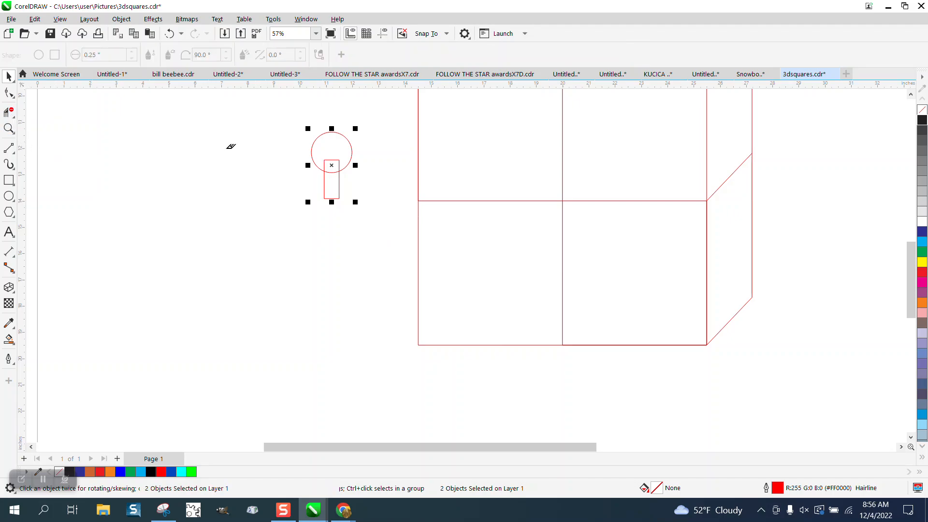
{"action": "left_click", "coordinate": [332, 161]}
{"action": "left_click", "coordinate": [332, 172]}
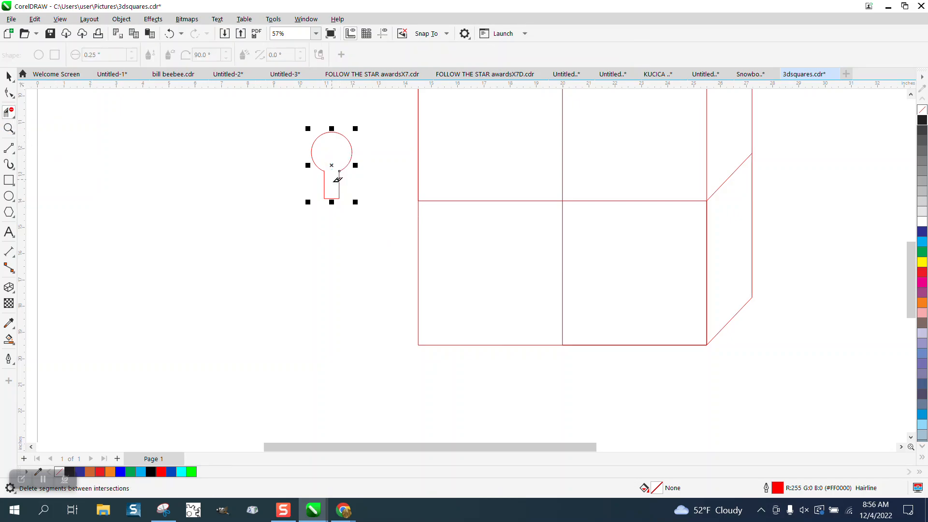
- Fill the knob outline with green using Smart Fill and move the filled shape off the original outline
{"action": "left_click", "coordinate": [9, 338]}
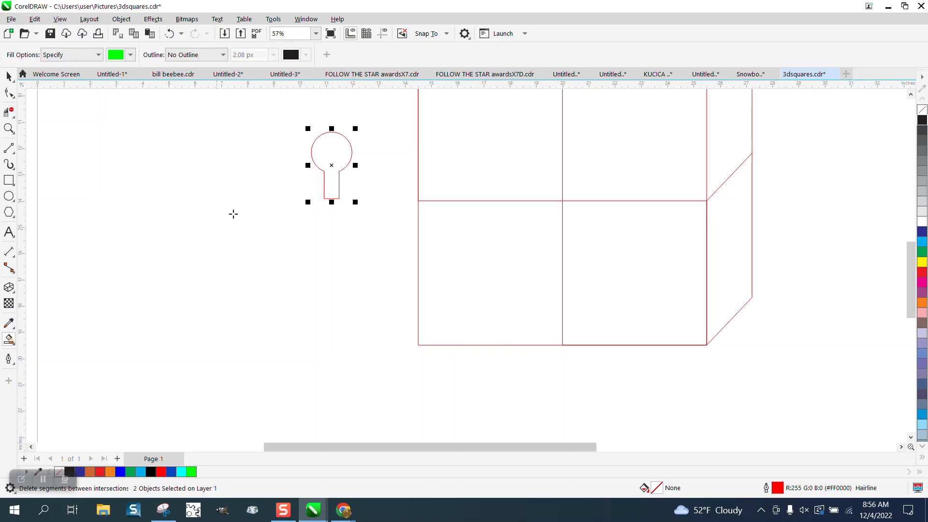
{"action": "left_click", "coordinate": [325, 151]}
{"action": "left_click", "coordinate": [9, 76]}
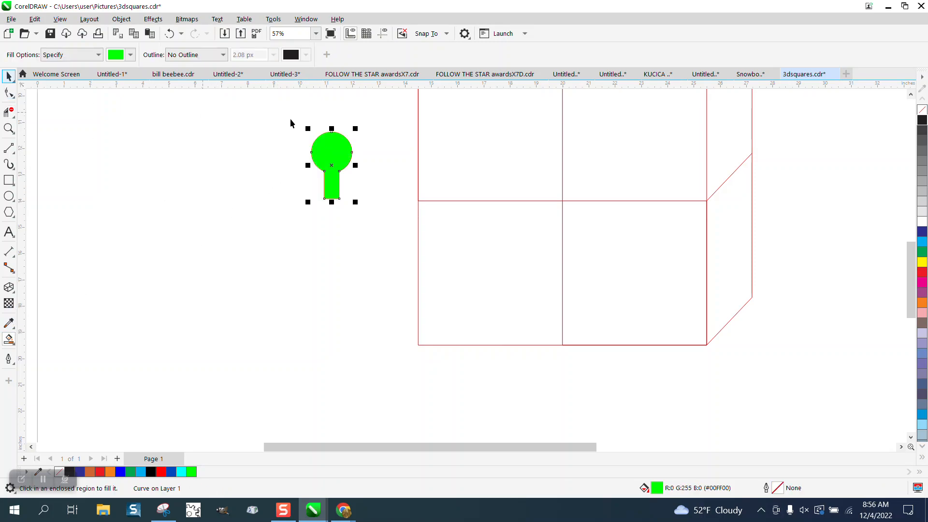
{"action": "left_click_drag", "start_coordinate": [332, 161], "coordinate": [246, 212]}
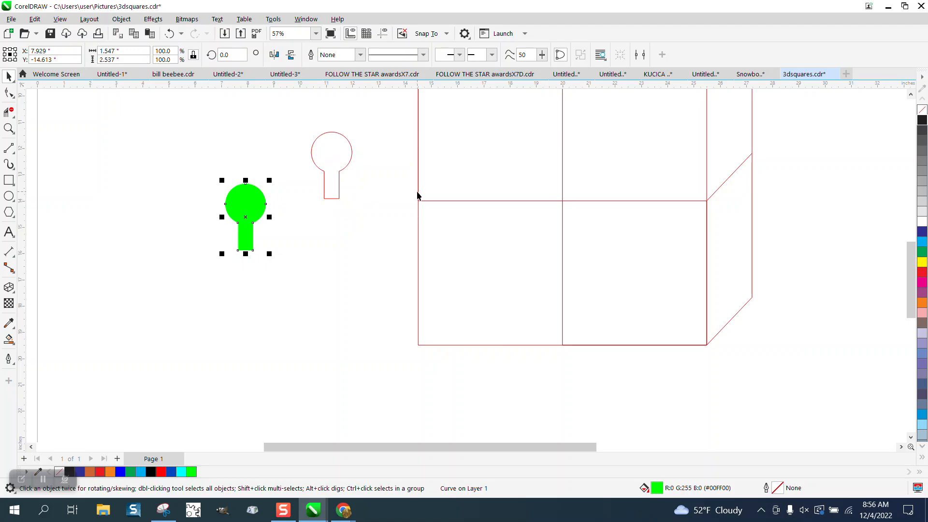
- Move the green knob onto the midpoint of the shared edge between the two left front squares
{"action": "scroll", "coordinate": [258, 265], "scroll_direction": "down", "scroll_amount": 2}
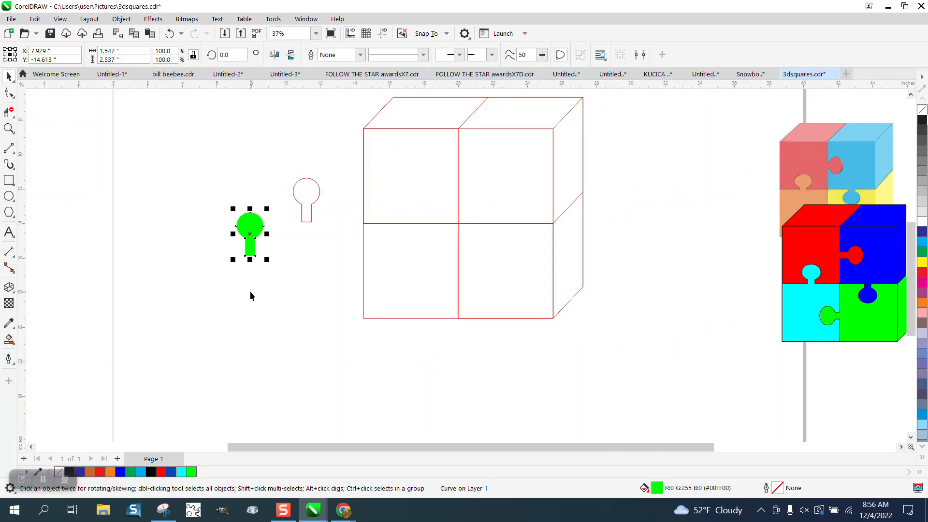
{"action": "scroll", "coordinate": [251, 291], "scroll_direction": "down", "scroll_amount": 1}
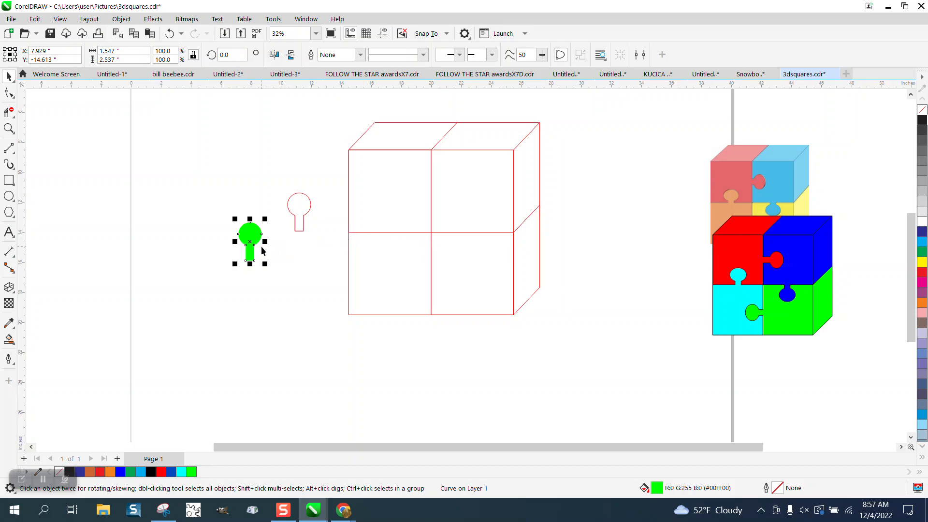
{"action": "left_click_drag", "start_coordinate": [251, 241], "coordinate": [391, 238]}
- Set the nudge distance to 0.25 inches and nudge the green knob up by 0.75 inches
{"action": "left_click", "coordinate": [325, 181]}
{"action": "double_click", "coordinate": [382, 54]}
{"action": "left_click_drag", "start_coordinate": [381, 55], "coordinate": [367, 57]}
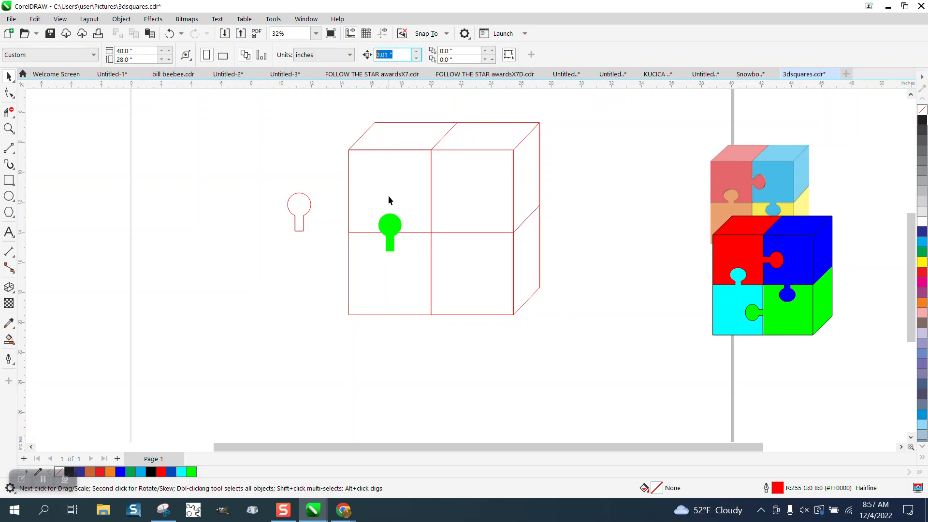
{"action": "left_click", "coordinate": [389, 230]}
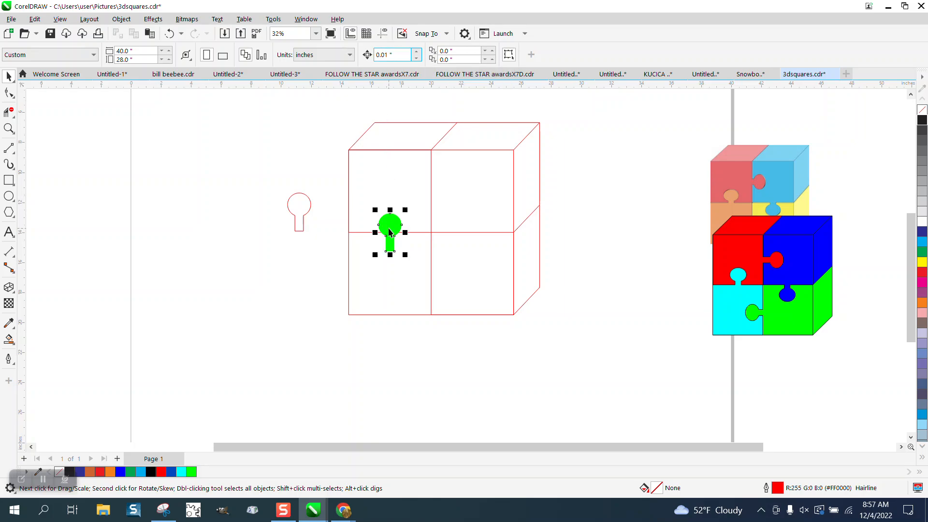
{"action": "left_click", "coordinate": [289, 151]}
{"action": "left_click_drag", "start_coordinate": [390, 56], "coordinate": [369, 57]}
{"action": "type", "text": ".25"}
{"action": "left_click", "coordinate": [396, 224]}
{"action": "key", "text": "Up"}
{"action": "key", "text": "Up"}
{"action": "key", "text": "Up"}
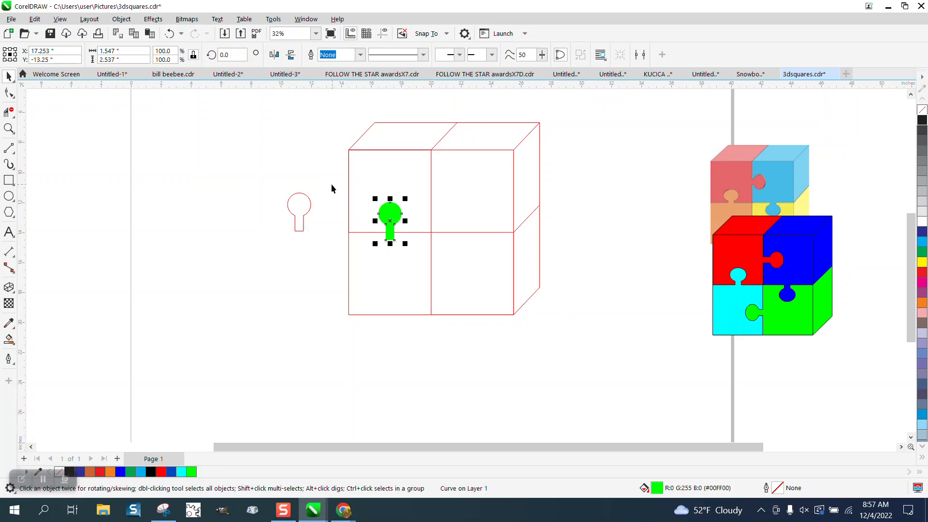
{"action": "key", "text": "Escape"}
- Place a vertically mirrored copy of the knob on the shared edge between the two right front squares and nudge it down 0.75 inches
{"action": "left_click", "coordinate": [401, 212]}
{"action": "left_click", "coordinate": [291, 56]}
{"action": "left_click_drag", "start_coordinate": [390, 221], "coordinate": [473, 234]}
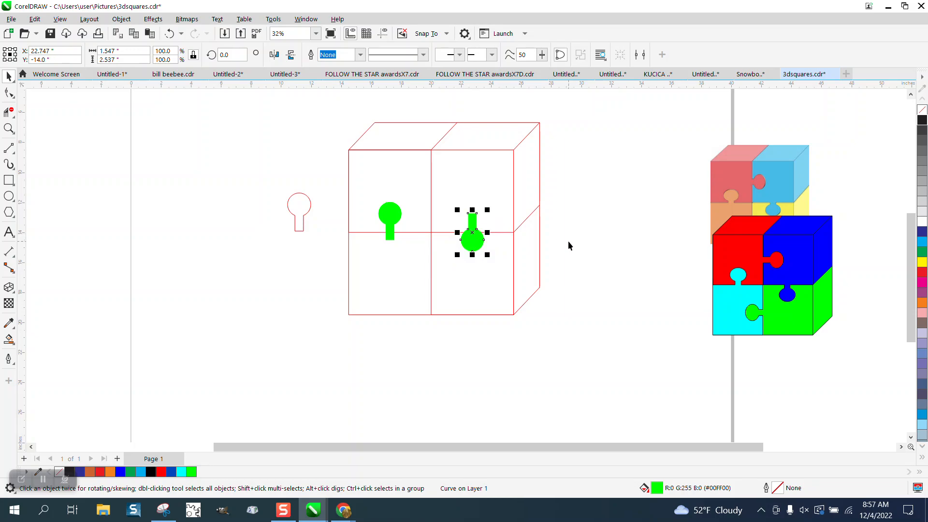
{"action": "key", "text": "Down"}
{"action": "key", "text": "Down"}
{"action": "key", "text": "Down"}
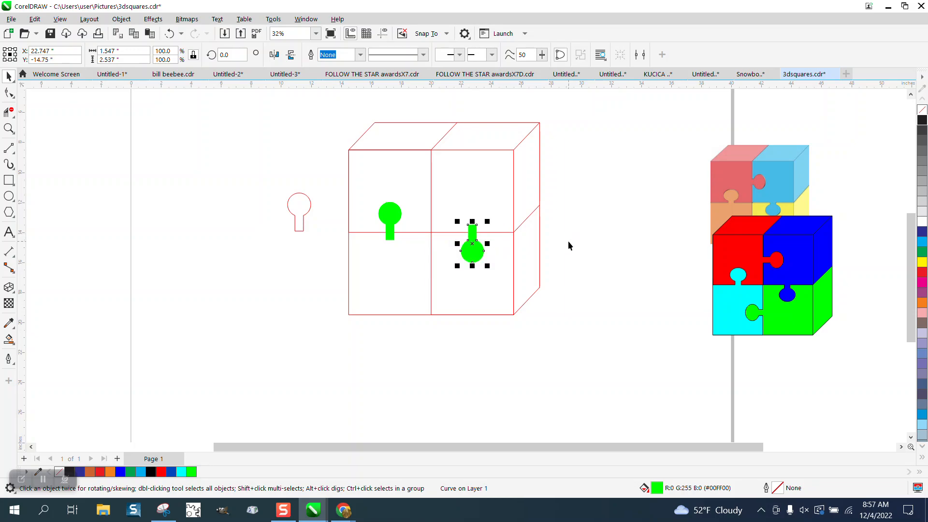
- Rotate a copy of the left upright knob by -90 degrees, keeping the original in place
{"action": "left_click", "coordinate": [419, 226]}
{"action": "left_click", "coordinate": [399, 215]}
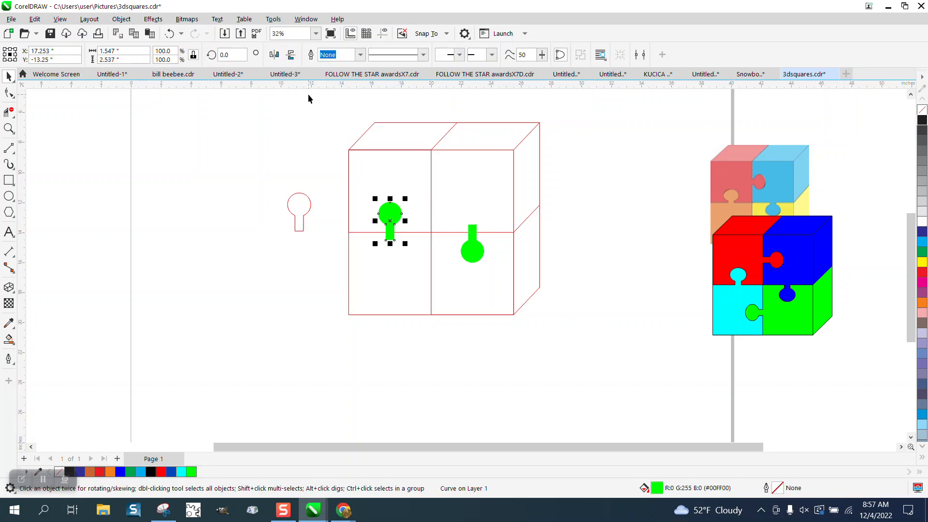
{"action": "left_click", "coordinate": [234, 56]}
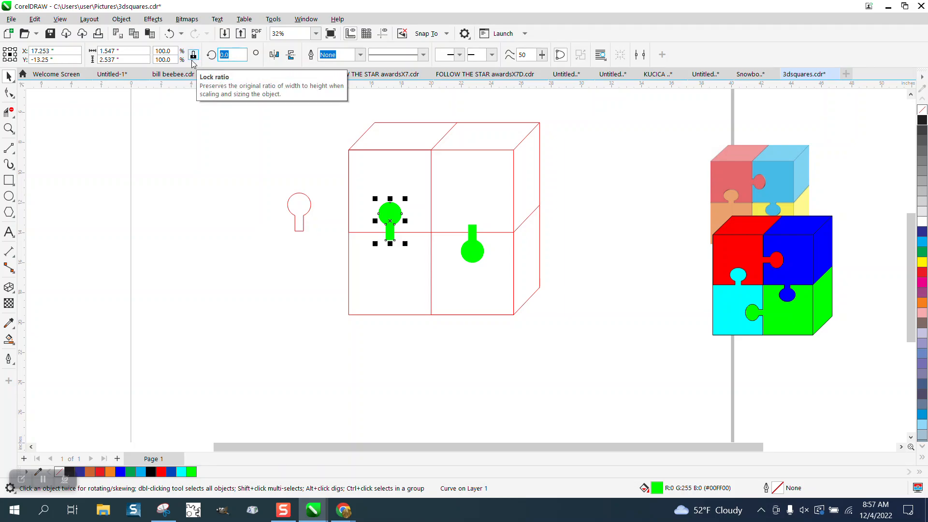
{"action": "type", "text": "-90"}
{"action": "key", "text": "Return"}
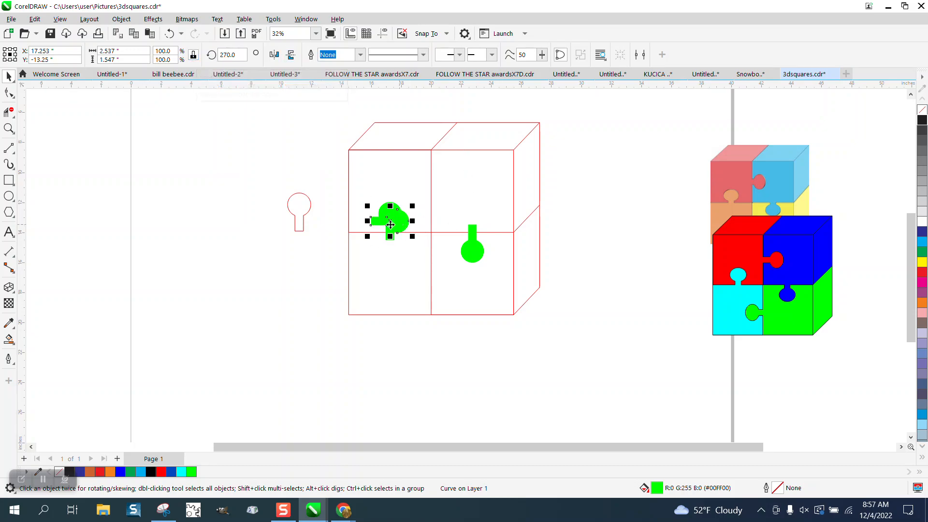
- Move the rotated knob to the midpoint of the edge between the two upper front squares and nudge it 0.75 inches to the right
{"action": "left_click_drag", "start_coordinate": [388, 222], "coordinate": [432, 193]}
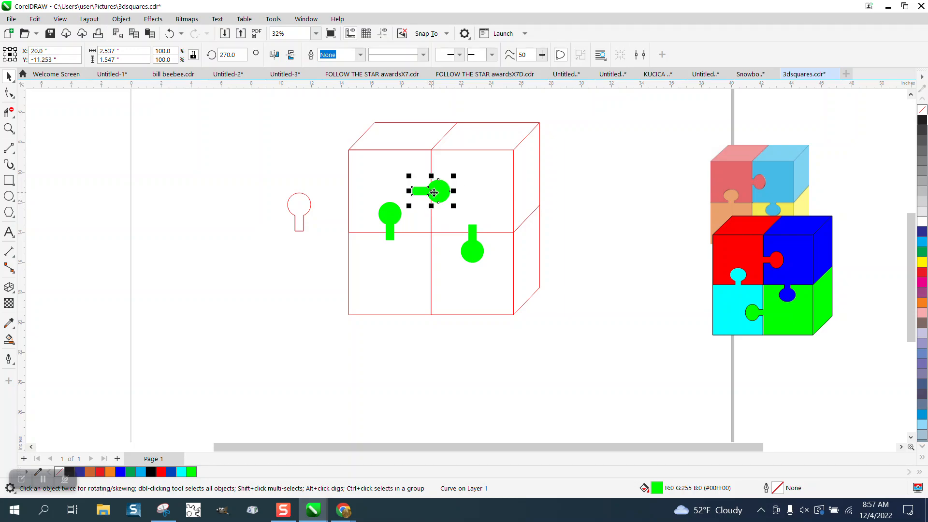
{"action": "key", "text": "Right"}
{"action": "key", "text": "Right"}
{"action": "key", "text": "Right"}
{"action": "key", "text": "Right"}
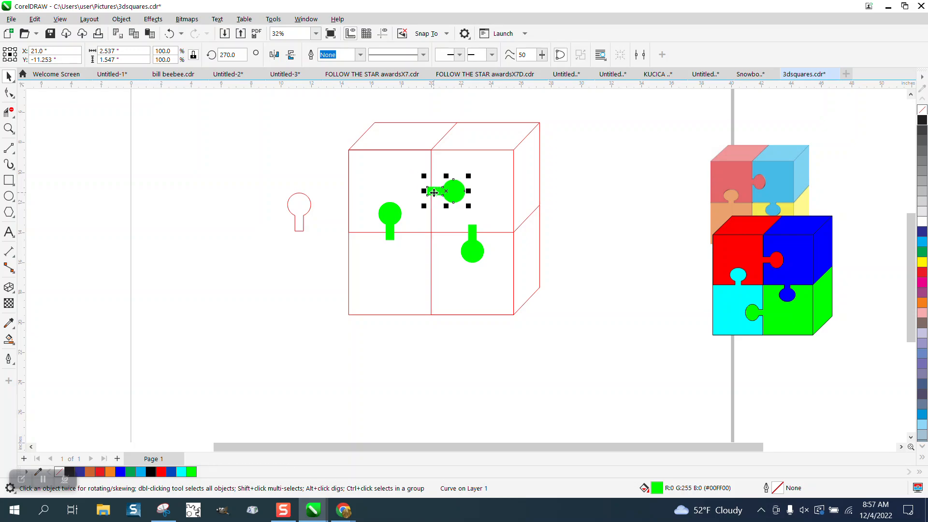
{"action": "key", "text": "Left"}
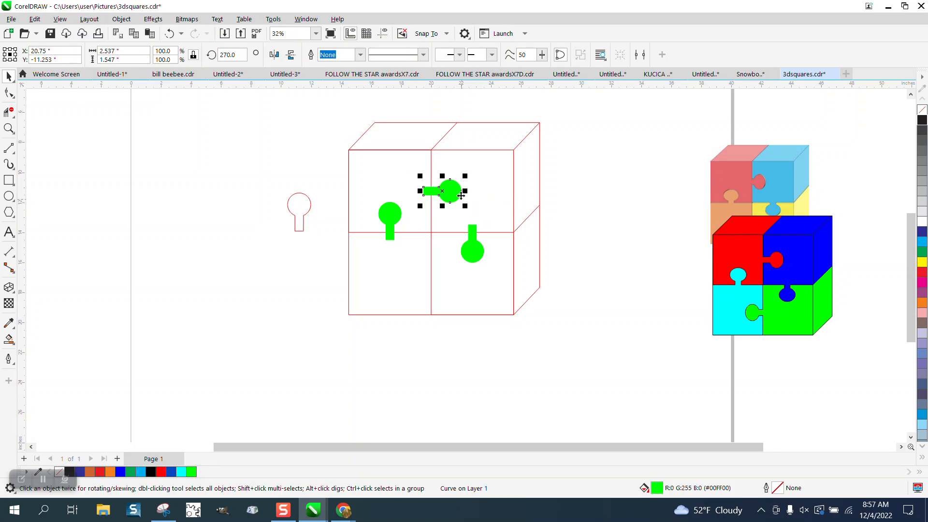
- Place a horizontally mirrored copy of the sideways knob on the edge between the two lower front squares, nudged 0.75 inches to the left
{"action": "left_click", "coordinate": [493, 188]}
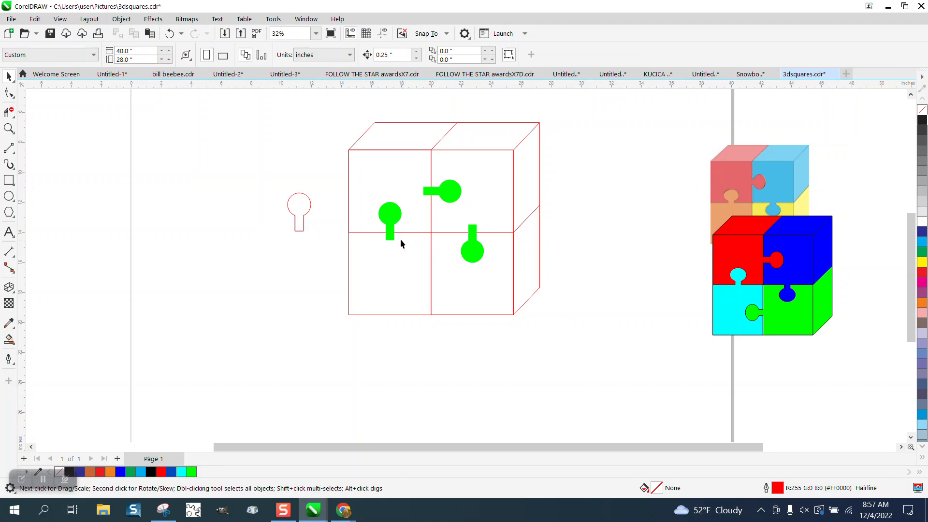
{"action": "left_click", "coordinate": [454, 202]}
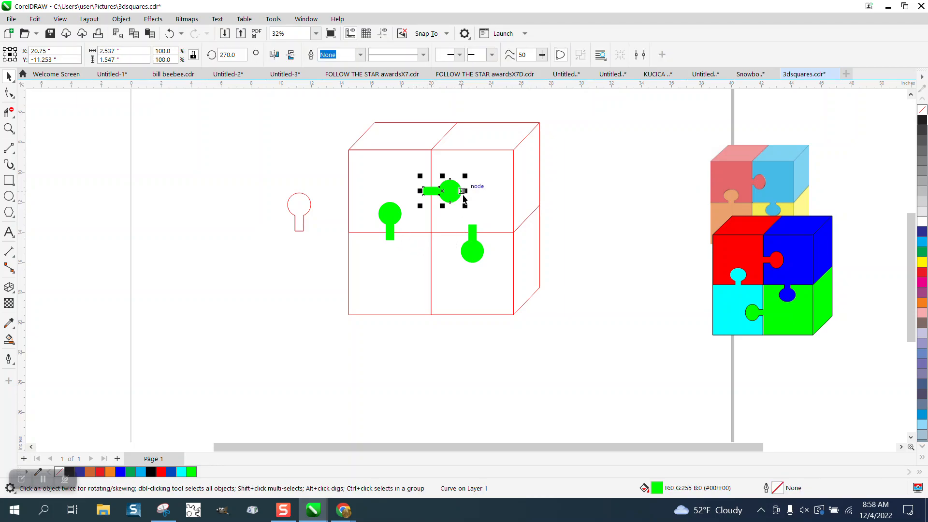
{"action": "left_click", "coordinate": [274, 55]}
{"action": "left_click_drag", "start_coordinate": [444, 201], "coordinate": [435, 274]}
{"action": "key", "text": "Left"}
{"action": "key", "text": "Left"}
{"action": "key", "text": "Left"}
{"action": "key", "text": "Left"}
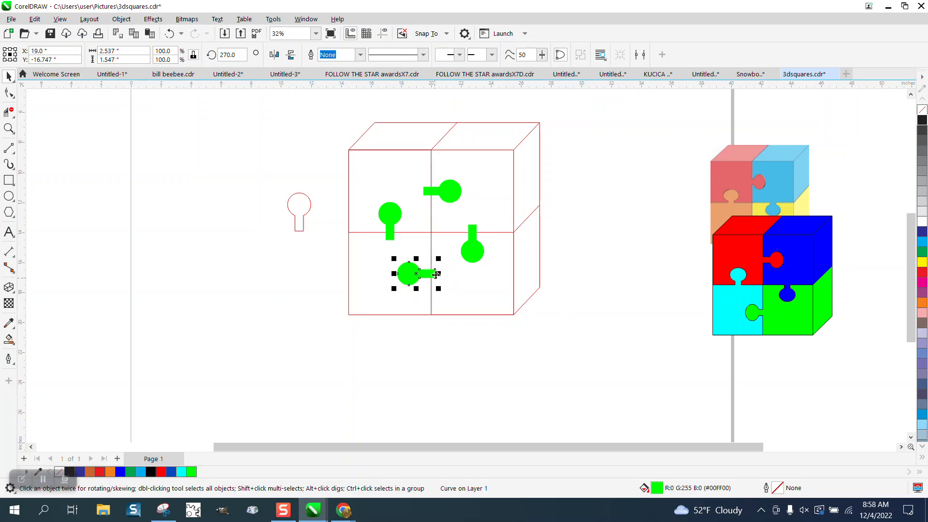
{"action": "key", "text": "Right"}
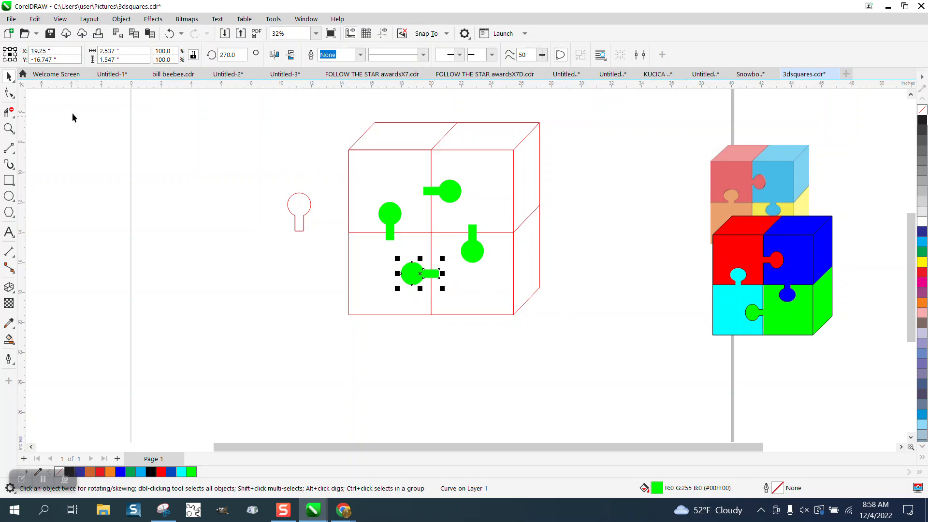
- Remove the green fill from the four knobs on the cube and give them a red outline
{"action": "left_click_drag", "start_coordinate": [337, 175], "coordinate": [510, 293]}
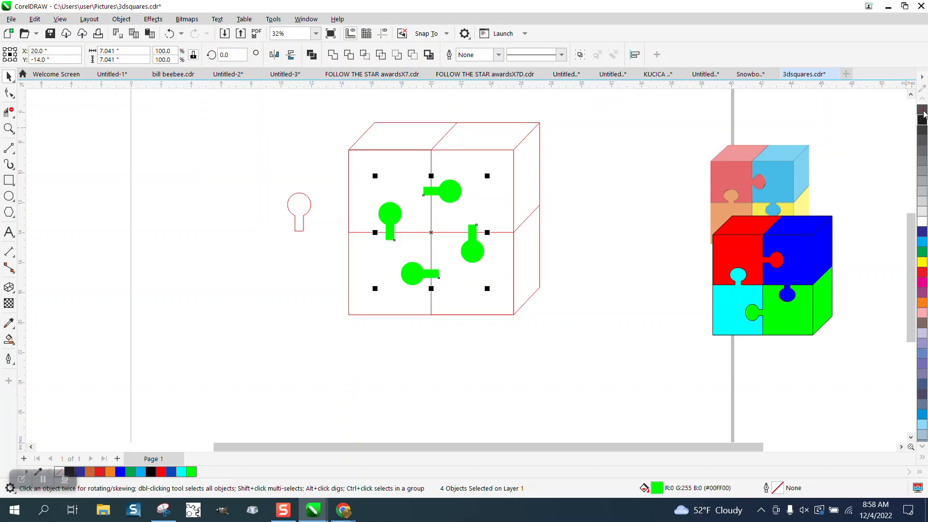
{"action": "left_click", "coordinate": [924, 114]}
{"action": "right_click", "coordinate": [924, 274]}
- Trim the stem ends and the square edges crossing the four knobs with Virtual Segment Delete to form interlocking pieces
{"action": "left_click", "coordinate": [9, 128]}
{"action": "left_click_drag", "start_coordinate": [321, 159], "coordinate": [594, 323]}
{"action": "left_click", "coordinate": [12, 116]}
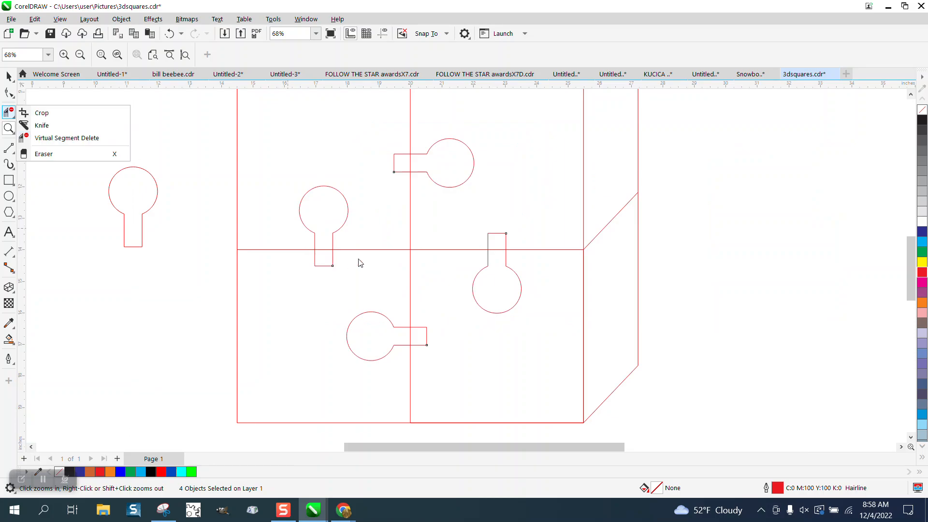
{"action": "left_click", "coordinate": [73, 139]}
{"action": "left_click_drag", "start_coordinate": [326, 227], "coordinate": [321, 277]}
{"action": "left_click_drag", "start_coordinate": [376, 168], "coordinate": [415, 155]}
{"action": "left_click_drag", "start_coordinate": [498, 215], "coordinate": [489, 295]}
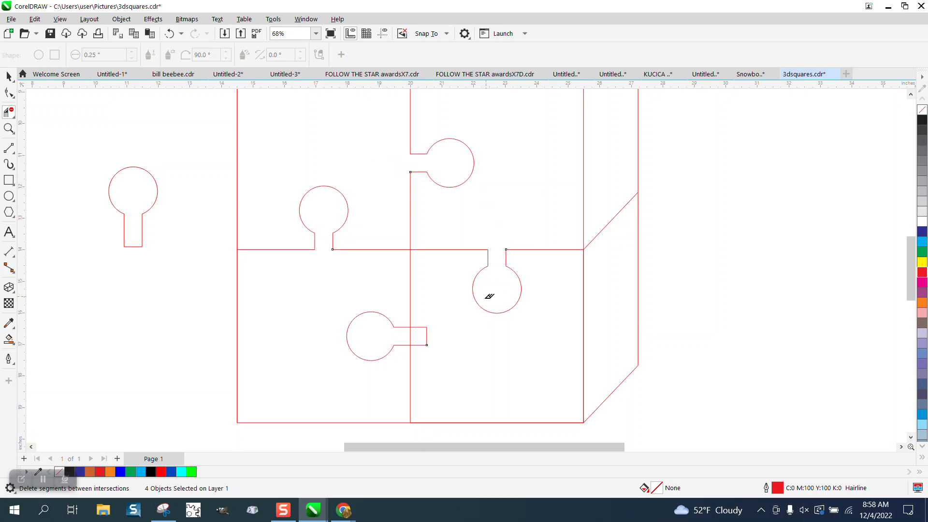
{"action": "left_click_drag", "start_coordinate": [458, 338], "coordinate": [405, 323]}
- Fill the upper-left puzzle piece's front face and top face with green using Smart Fill
{"action": "scroll", "coordinate": [264, 266], "scroll_direction": "down", "scroll_amount": 3}
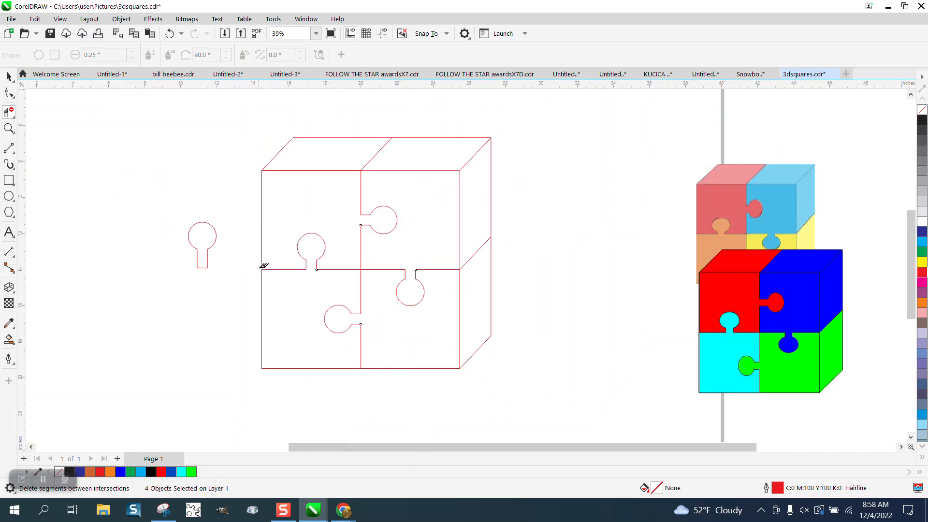
{"action": "left_click", "coordinate": [8, 339]}
{"action": "left_click", "coordinate": [283, 188]}
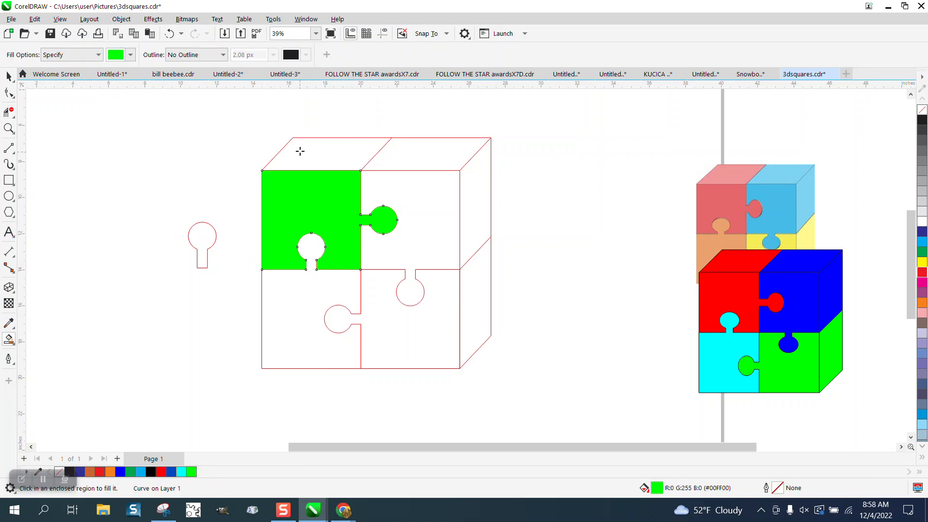
{"action": "left_click", "coordinate": [299, 164]}
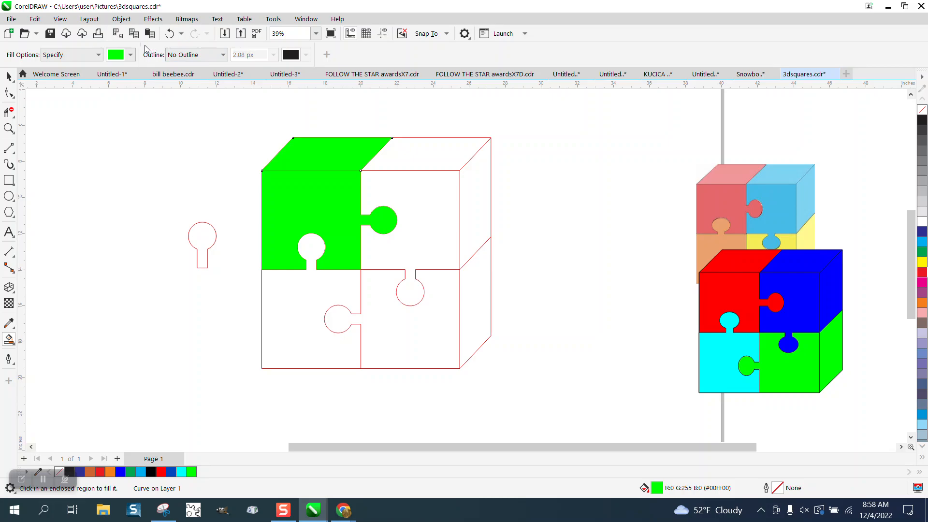
- Fill the upper-right puzzle piece's top, front and side faces with blue using Smart Fill
{"action": "left_click", "coordinate": [131, 55]}
{"action": "left_click", "coordinate": [165, 126]}
{"action": "left_click", "coordinate": [457, 162]}
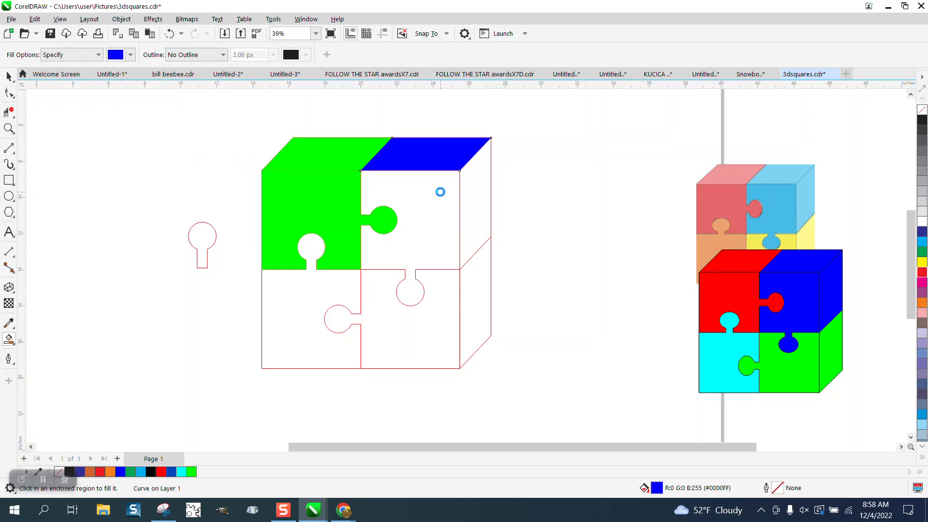
{"action": "left_click", "coordinate": [439, 191]}
{"action": "left_click", "coordinate": [477, 194]}
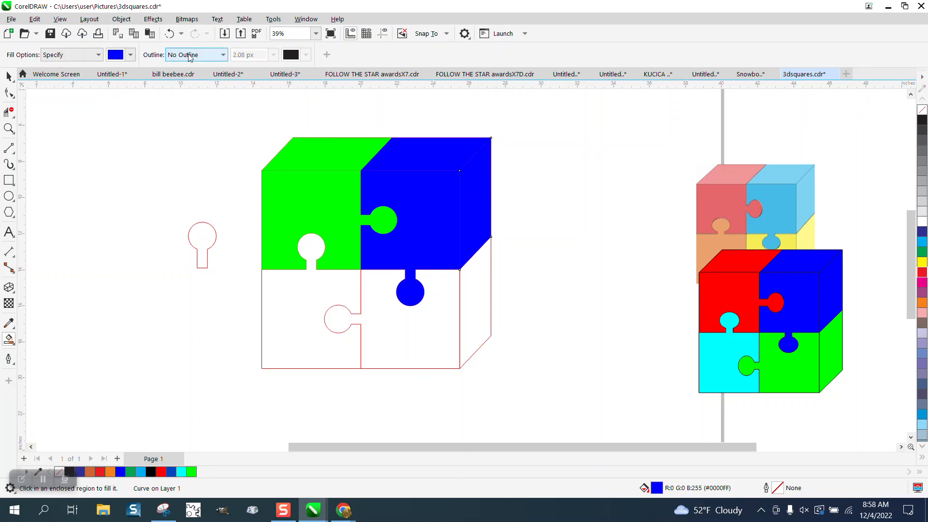
- Fill the lower-left puzzle piece with red using Smart Fill
{"action": "left_click", "coordinate": [130, 54]}
{"action": "left_click", "coordinate": [221, 126]}
{"action": "left_click", "coordinate": [299, 307]}
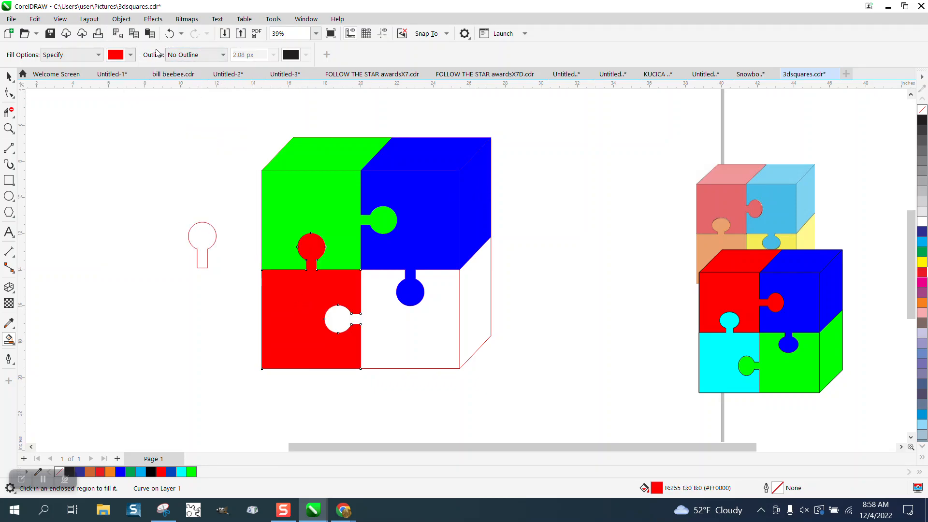
- Fill the lower-right puzzle piece's front and side faces with magenta using Smart Fill
{"action": "left_click", "coordinate": [130, 55]}
{"action": "left_click", "coordinate": [124, 141]}
{"action": "left_click", "coordinate": [386, 299]}
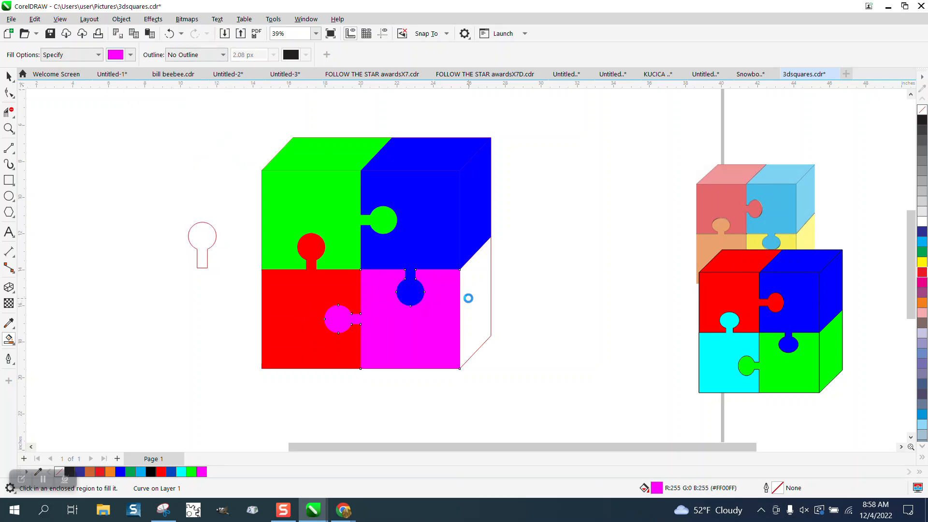
{"action": "left_click", "coordinate": [468, 298]}
- Select all the pieces of the large coloured cube and give them a black outline
{"action": "left_click", "coordinate": [9, 76]}
{"action": "left_click_drag", "start_coordinate": [234, 107], "coordinate": [518, 385]}
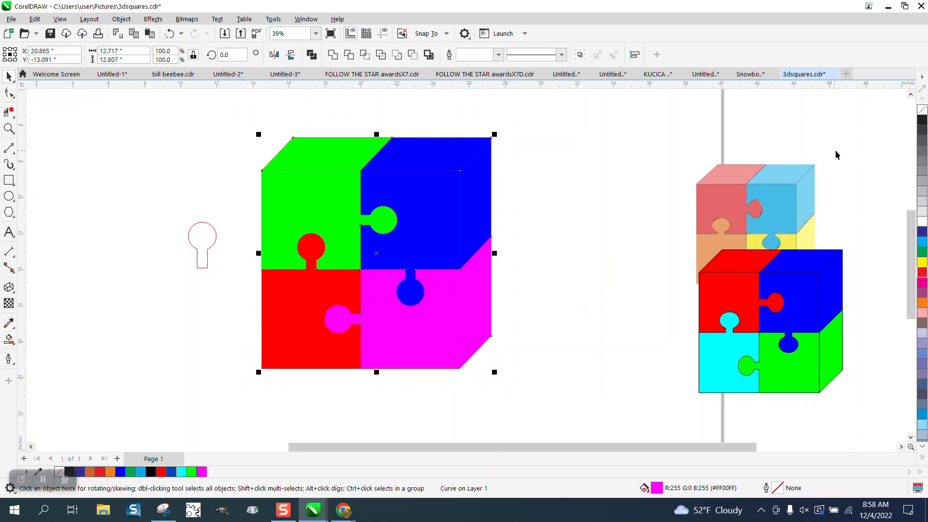
{"action": "right_click", "coordinate": [923, 121]}
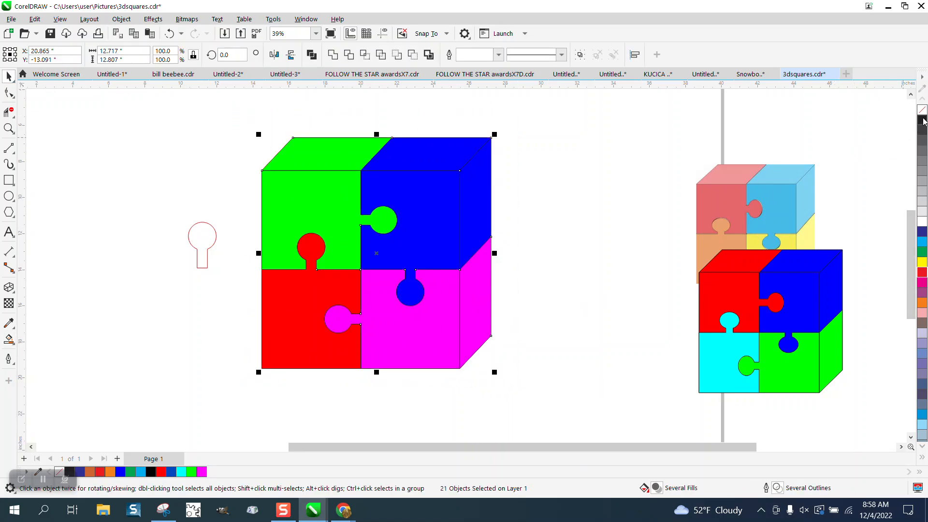
{"action": "left_click", "coordinate": [643, 216]}
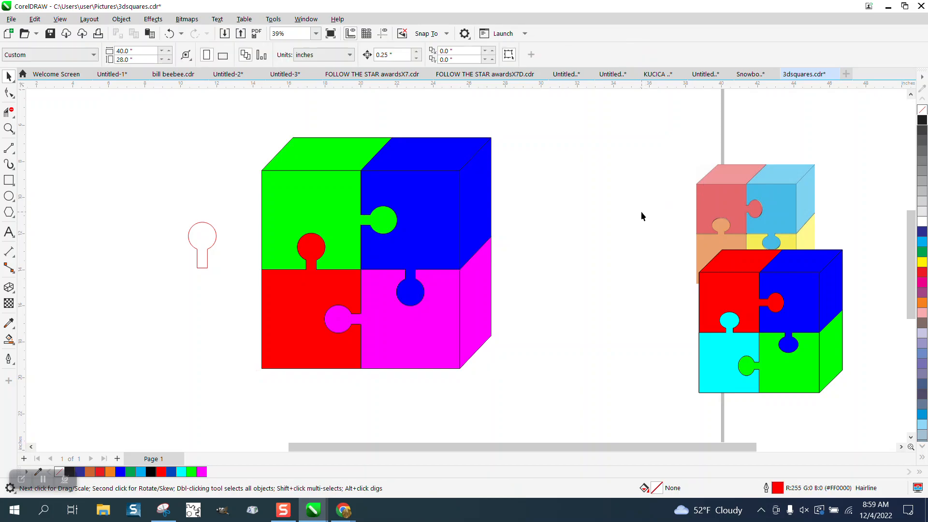
- Move the reference bitmap directly beside the large cube and compare its puzzle joints up close with the drawn cubes
{"action": "scroll", "coordinate": [532, 182], "scroll_direction": "down", "scroll_amount": 1}
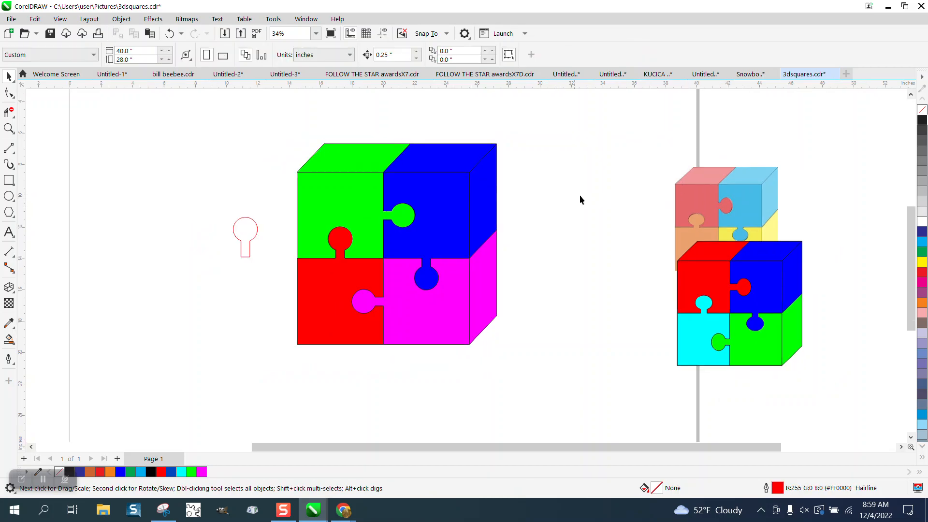
{"action": "left_click_drag", "start_coordinate": [698, 209], "coordinate": [530, 187]}
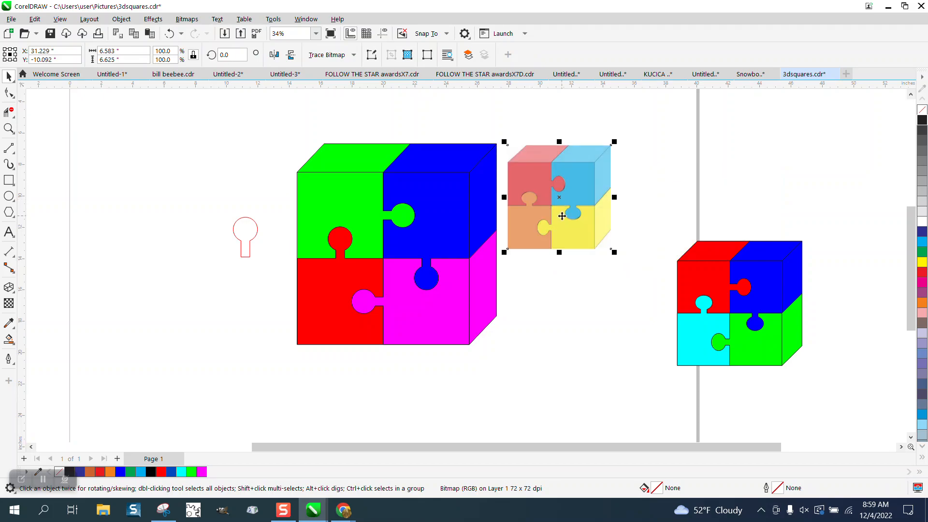
{"action": "left_click", "coordinate": [9, 128]}
{"action": "left_click_drag", "start_coordinate": [492, 180], "coordinate": [610, 223]}
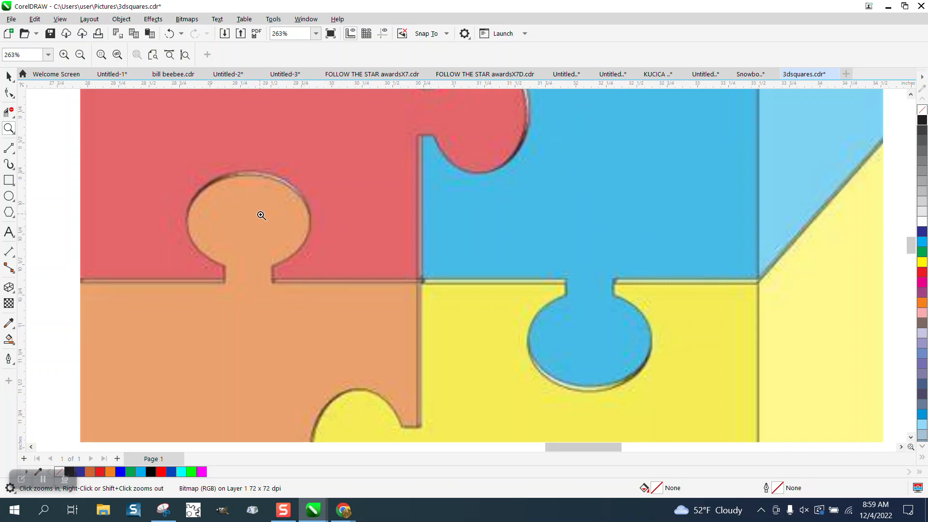
{"action": "scroll", "coordinate": [261, 213], "scroll_direction": "down", "scroll_amount": 4}
{"action": "scroll", "coordinate": [388, 218], "scroll_direction": "down", "scroll_amount": 2}
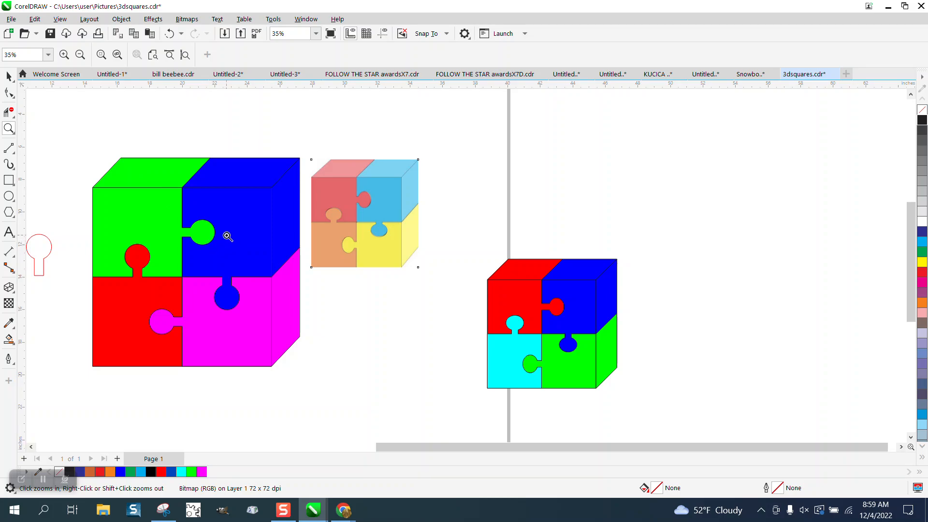
{"action": "scroll", "coordinate": [229, 233], "scroll_direction": "down", "scroll_amount": 1}
{"action": "left_click_drag", "start_coordinate": [100, 168], "coordinate": [611, 345]}
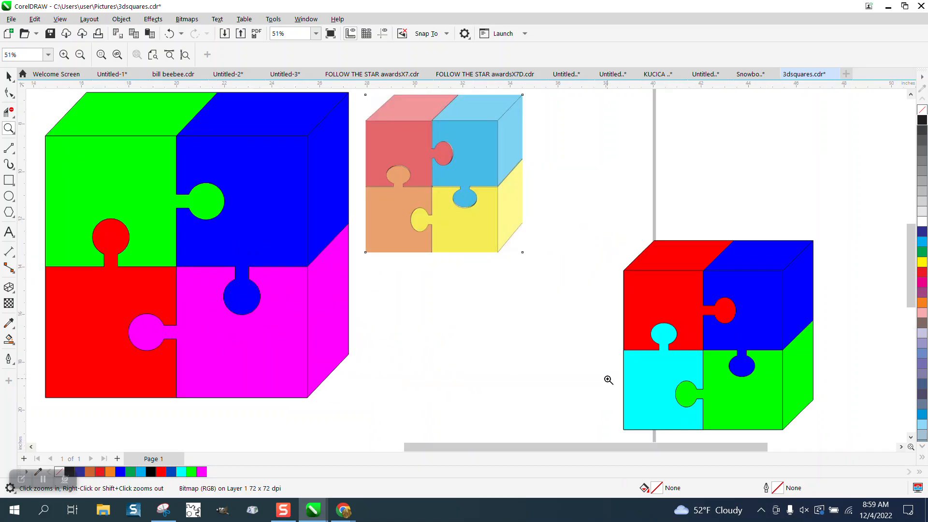